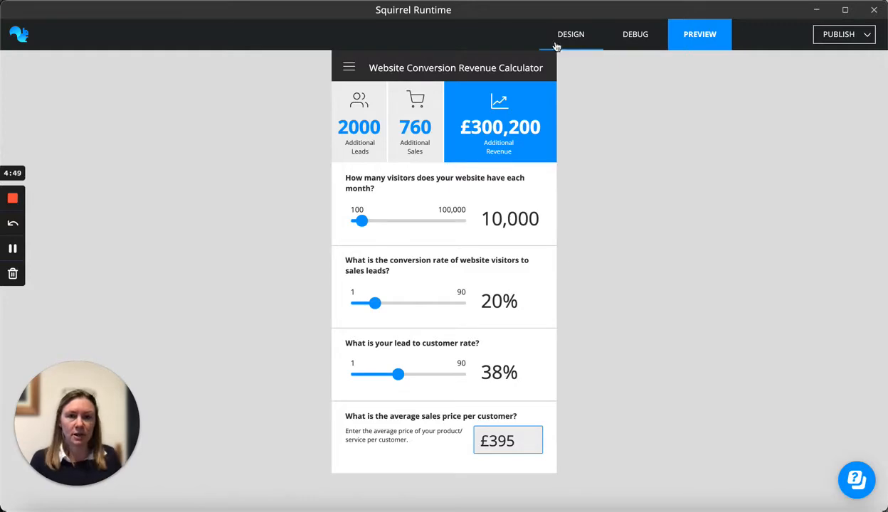
Open the recent project hamburger menu.sqrl
{"action": "left_click", "coordinate": [576, 40]}
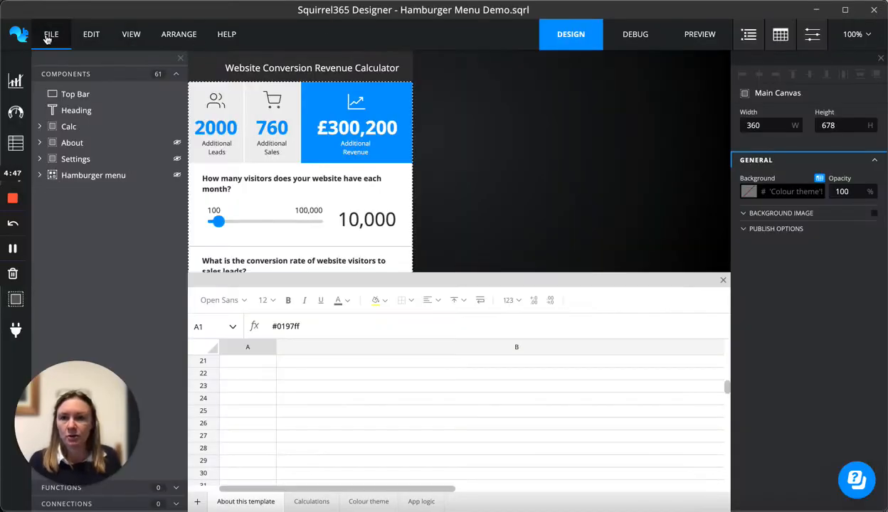
{"action": "left_click", "coordinate": [48, 34]}
{"action": "mouse_move", "coordinate": [60, 87]}
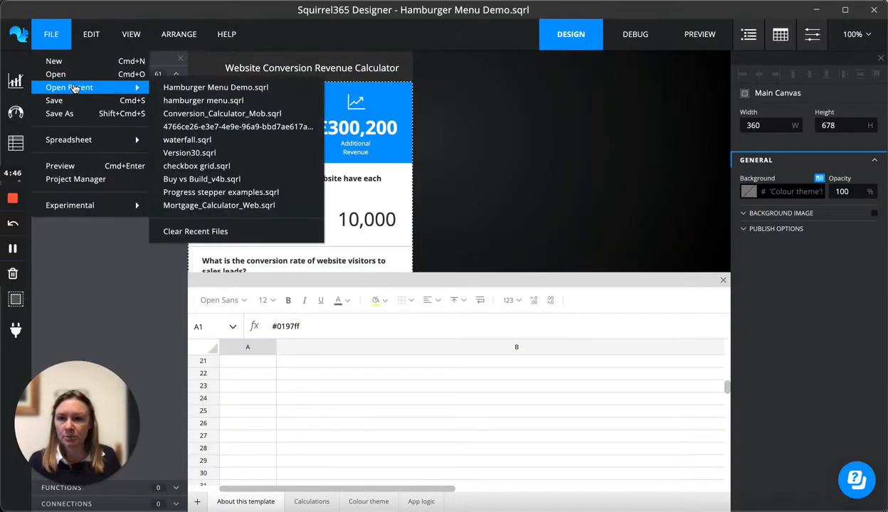
{"action": "left_click", "coordinate": [201, 99]}
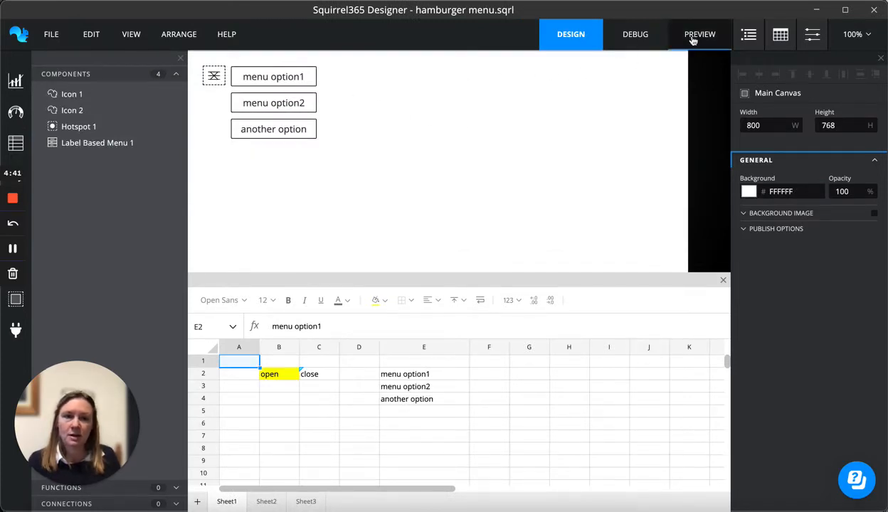
Preview the hamburger menu project, opening and closing its menu, and return to design
{"action": "left_click", "coordinate": [691, 36]}
{"action": "left_click", "coordinate": [220, 76]}
{"action": "left_click", "coordinate": [220, 77]}
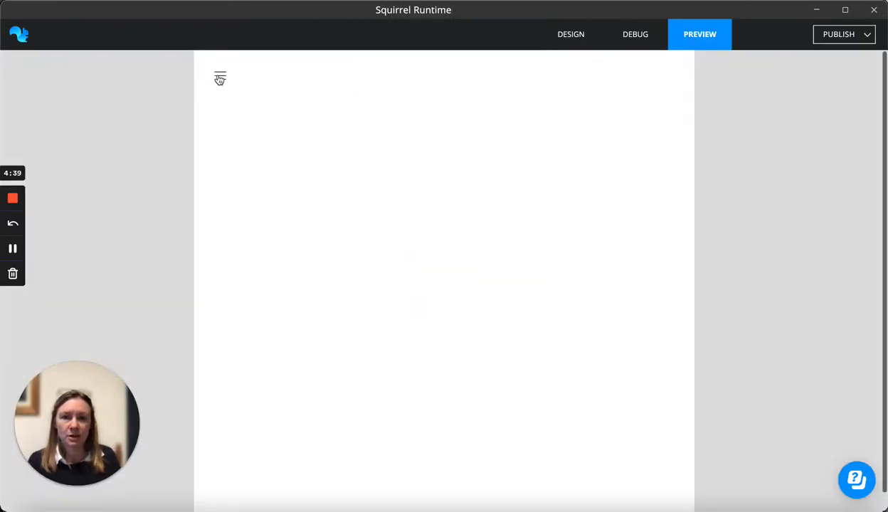
{"action": "left_click", "coordinate": [221, 80]}
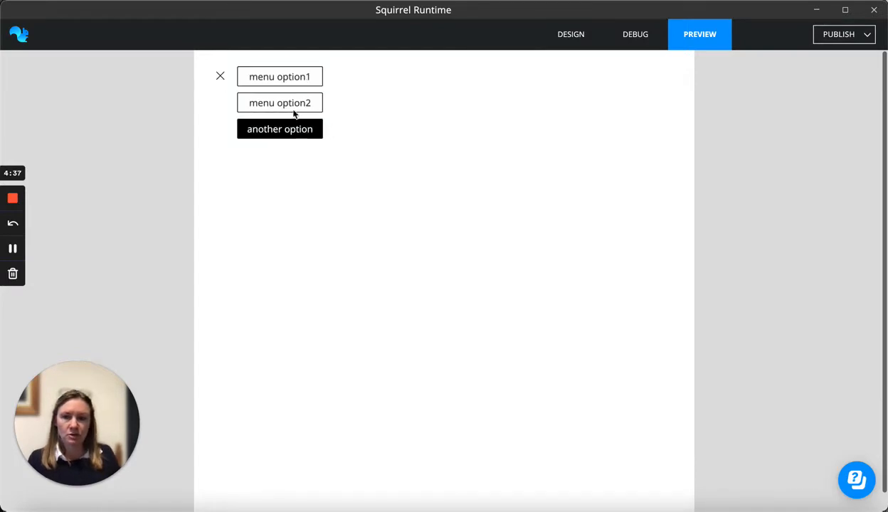
{"action": "left_click", "coordinate": [221, 78]}
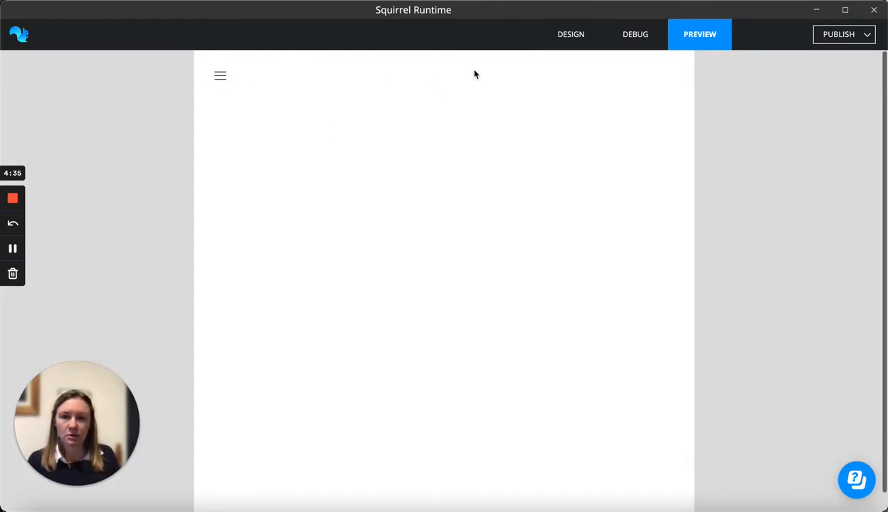
{"action": "left_click", "coordinate": [570, 34]}
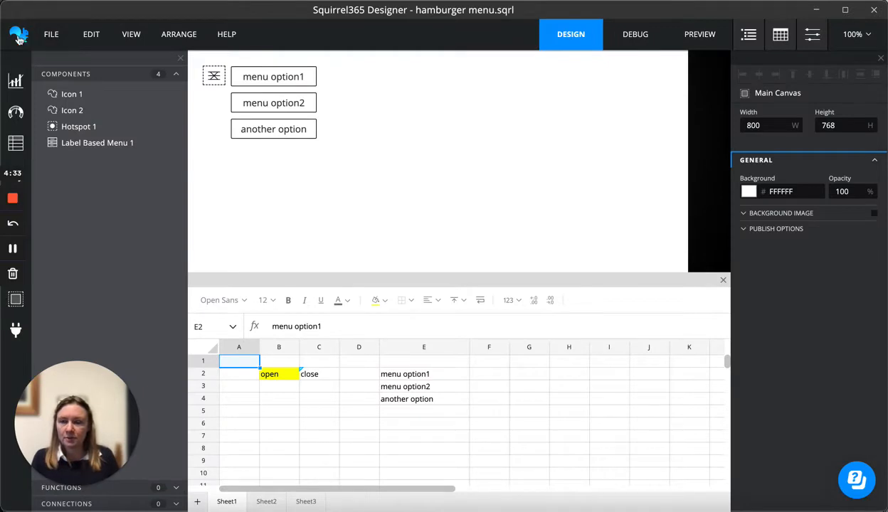
Start a new Phone project at Android 360 x 760
{"action": "left_click", "coordinate": [19, 38]}
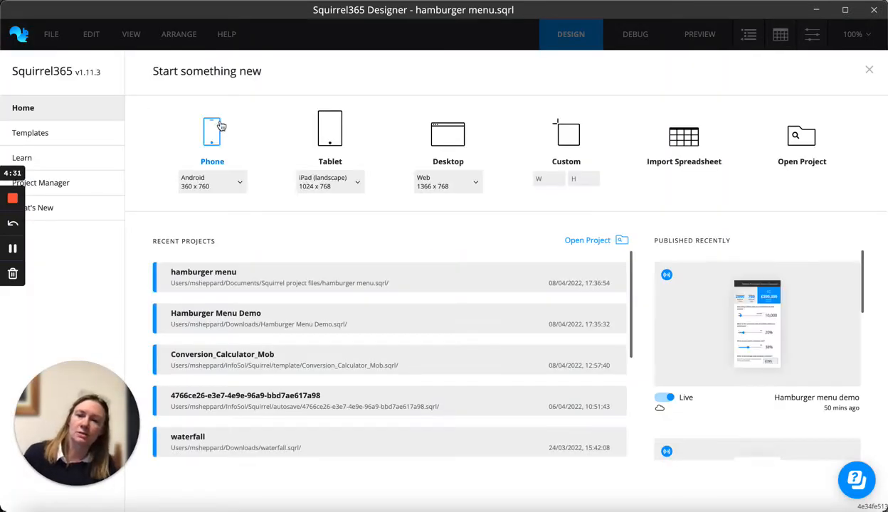
{"action": "left_click", "coordinate": [214, 132]}
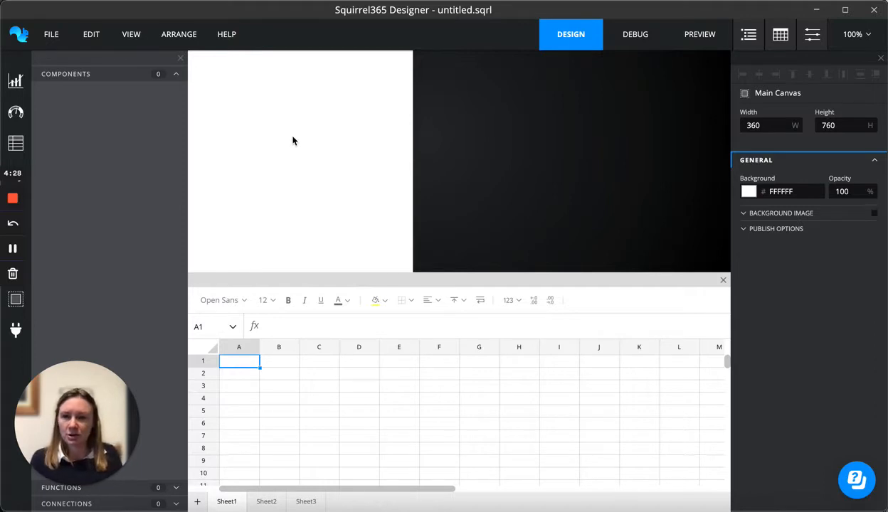
Add an icon component at the canvas's top-left corner and set it to the menu (hamburger) icon
{"action": "left_click", "coordinate": [31, 276]}
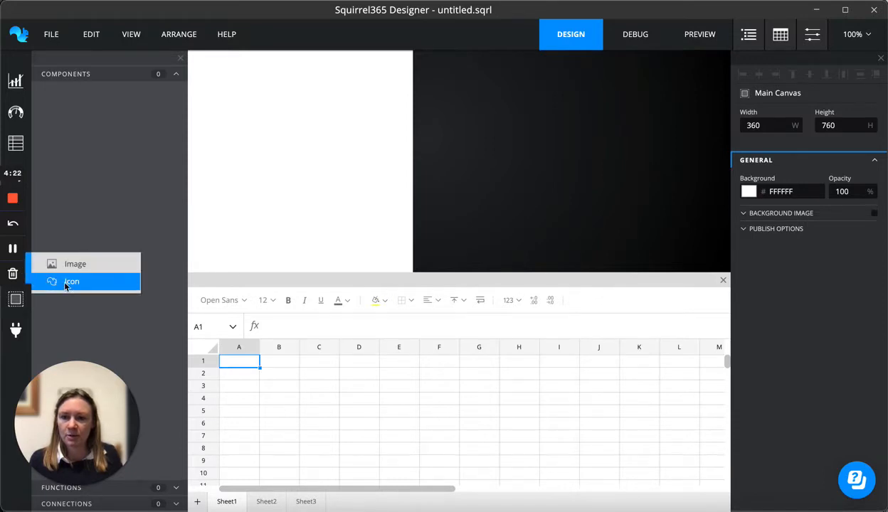
{"action": "left_click_drag", "start_coordinate": [72, 282], "coordinate": [194, 59]}
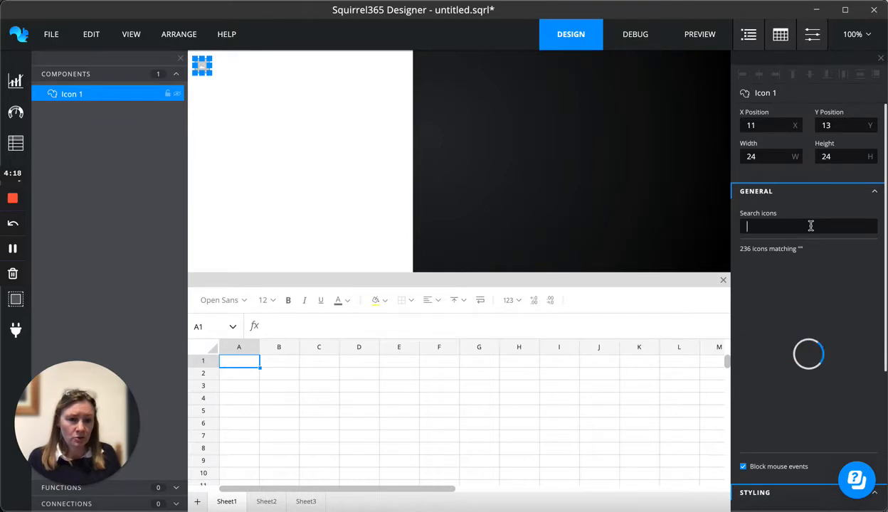
{"action": "type", "text": "hamburger"}
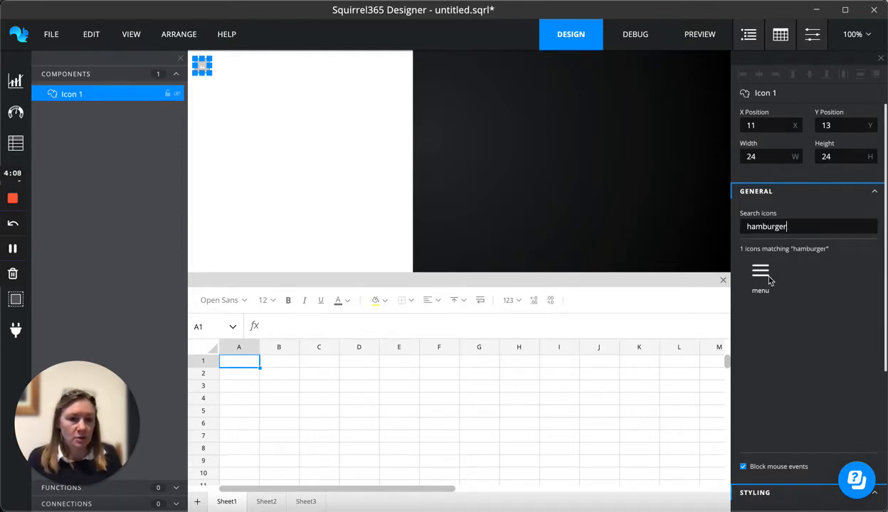
{"action": "left_click", "coordinate": [765, 281]}
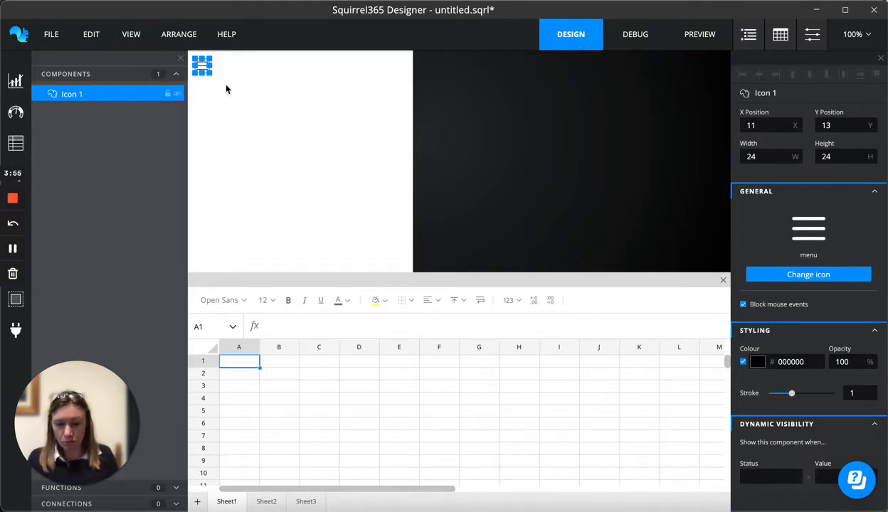
Paste a copy of the icon in the same spot and change its icon to the close x
{"action": "key", "text": "ctrl+v"}
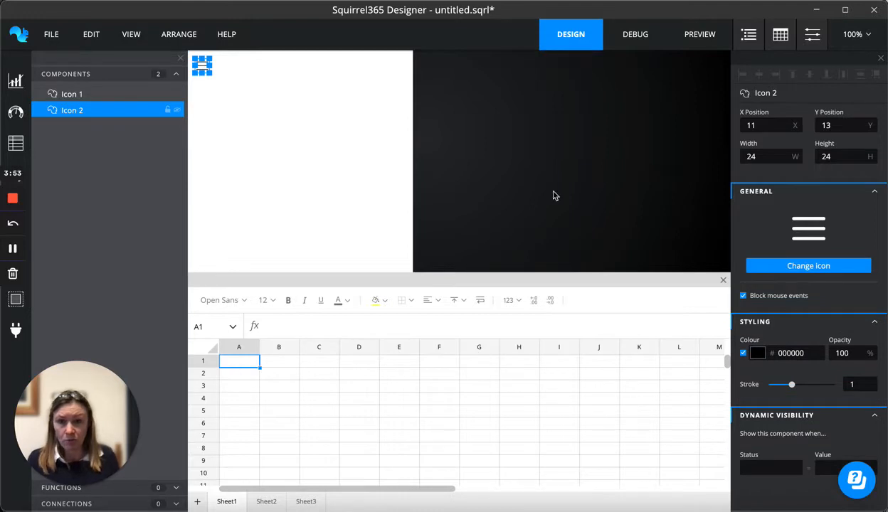
{"action": "left_click", "coordinate": [808, 266]}
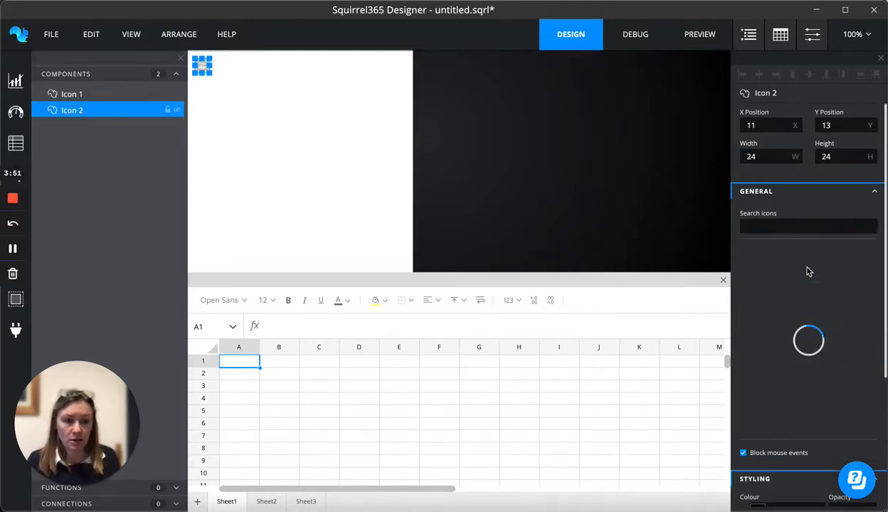
{"action": "type", "text": "clao"}
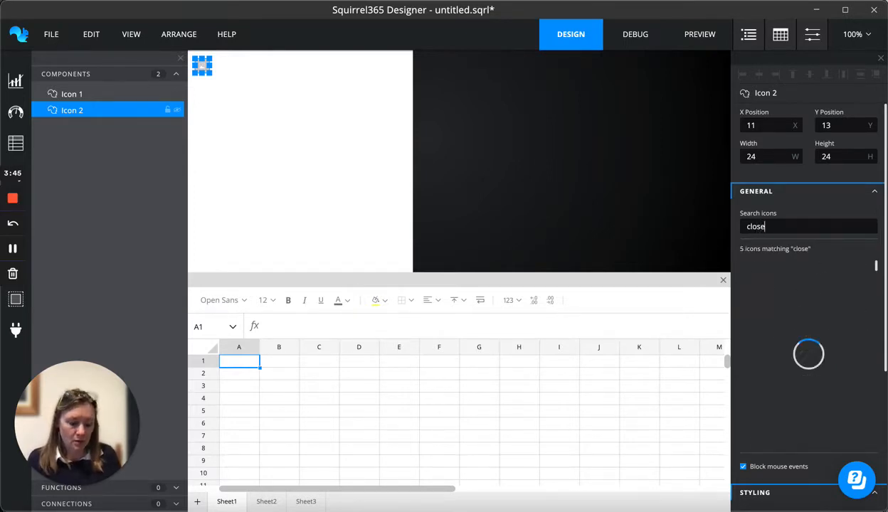
{"action": "left_click", "coordinate": [806, 315]}
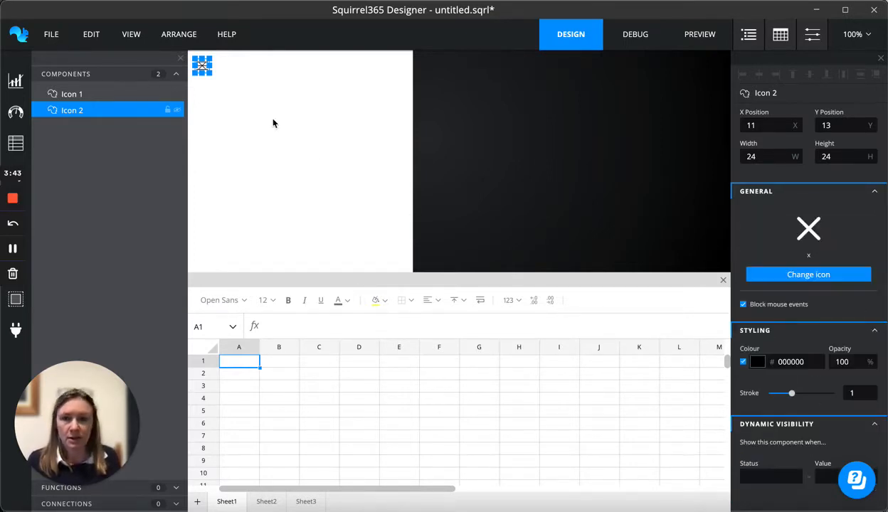
Enter close in spreadsheet cell B2
{"action": "left_click", "coordinate": [300, 114]}
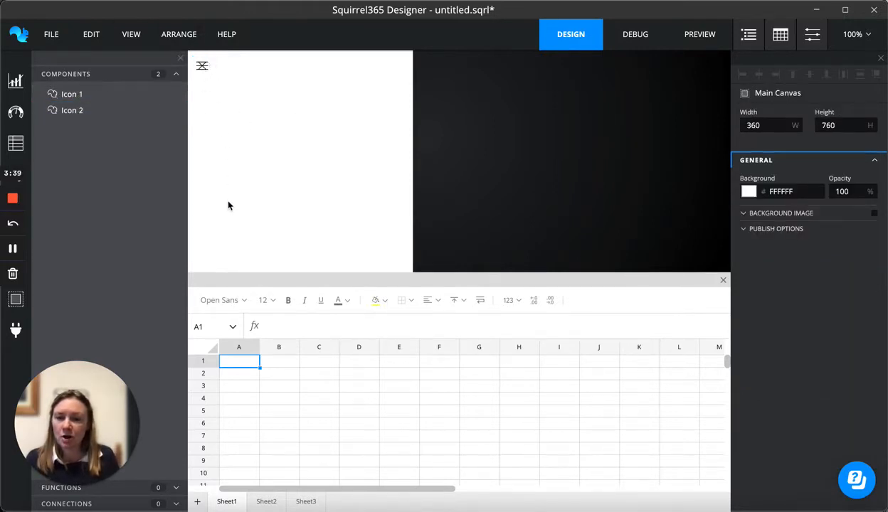
{"action": "left_click", "coordinate": [288, 373]}
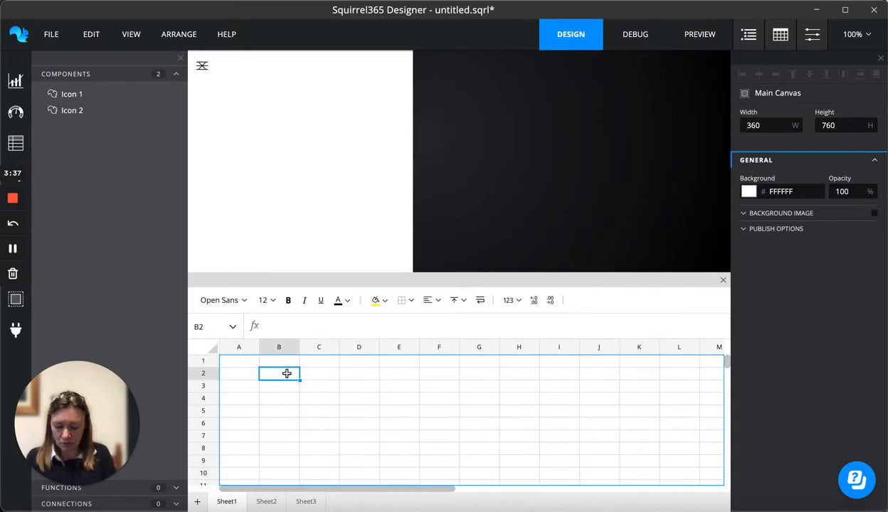
{"action": "type", "text": "close"}
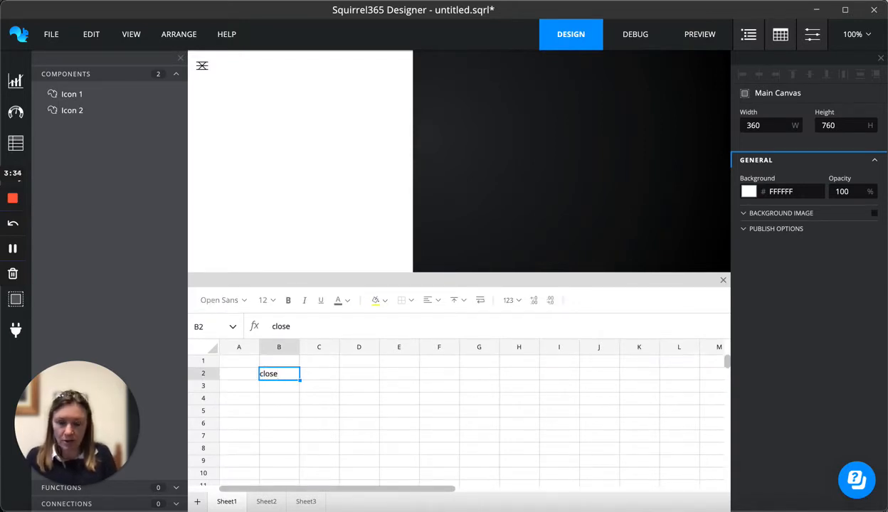
{"action": "key", "text": "Return"}
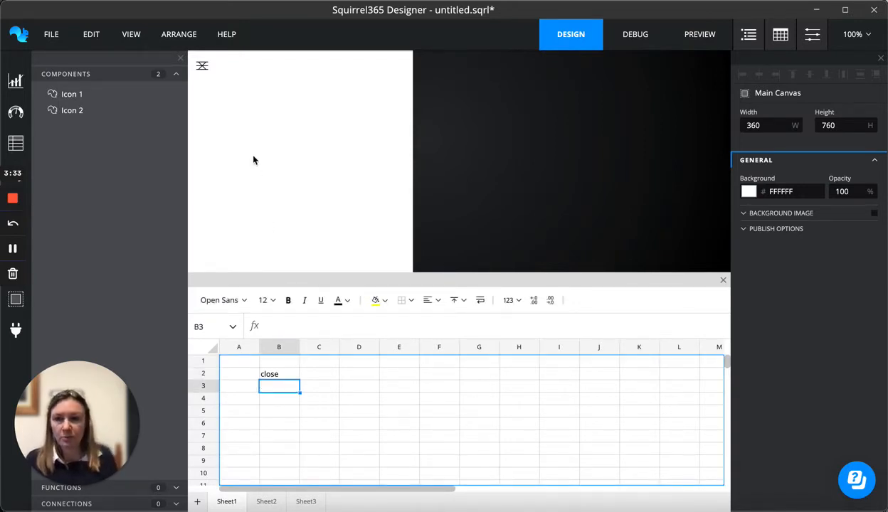
Set Icon 2's dynamic visibility to show when Sheet1!B2 equals close
{"action": "left_click", "coordinate": [71, 110]}
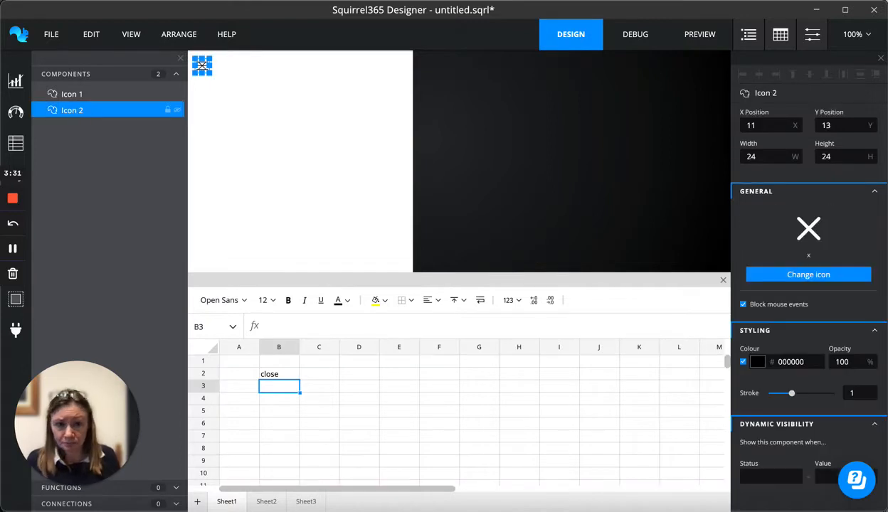
{"action": "scroll", "coordinate": [779, 356], "scroll_direction": "down", "scroll_amount": 1}
{"action": "left_click", "coordinate": [769, 434]}
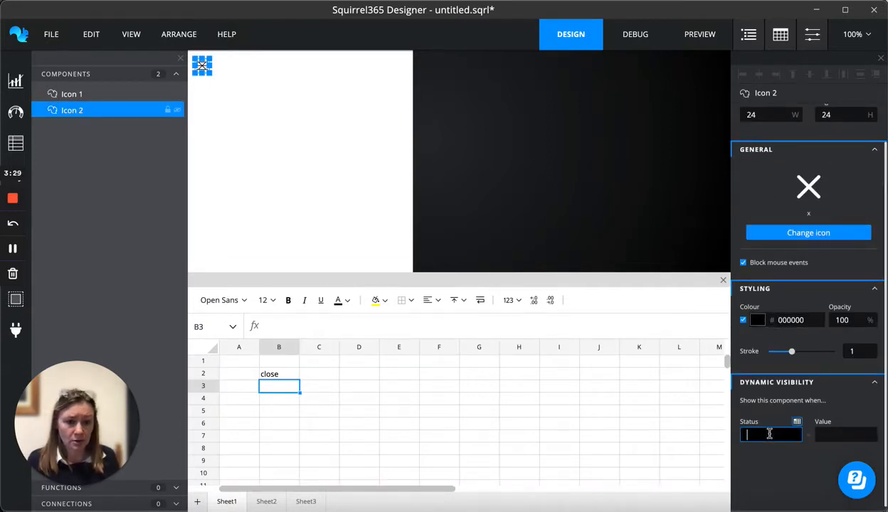
{"action": "left_click", "coordinate": [797, 421]}
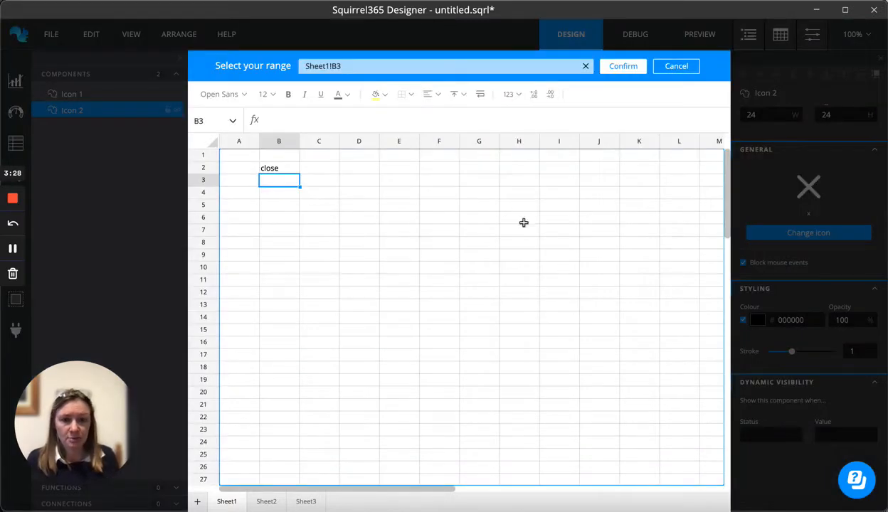
{"action": "left_click", "coordinate": [285, 167]}
{"action": "left_click", "coordinate": [630, 65]}
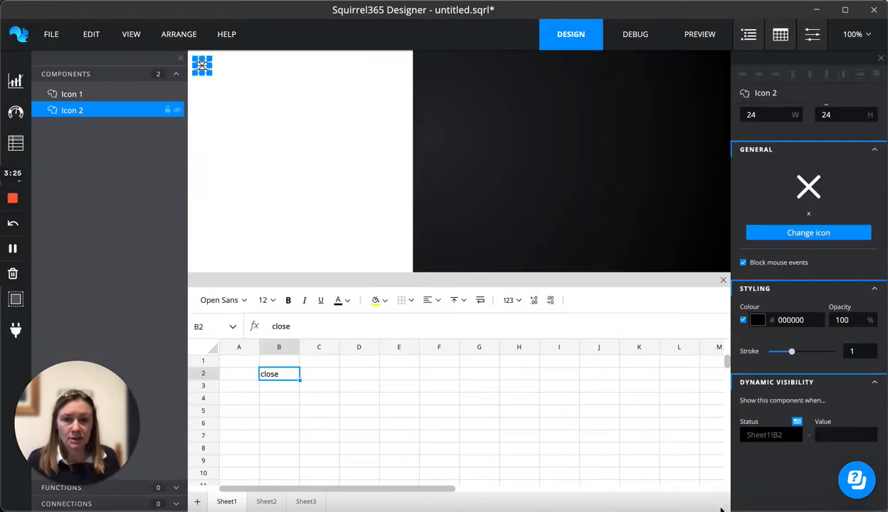
{"action": "left_click", "coordinate": [837, 434]}
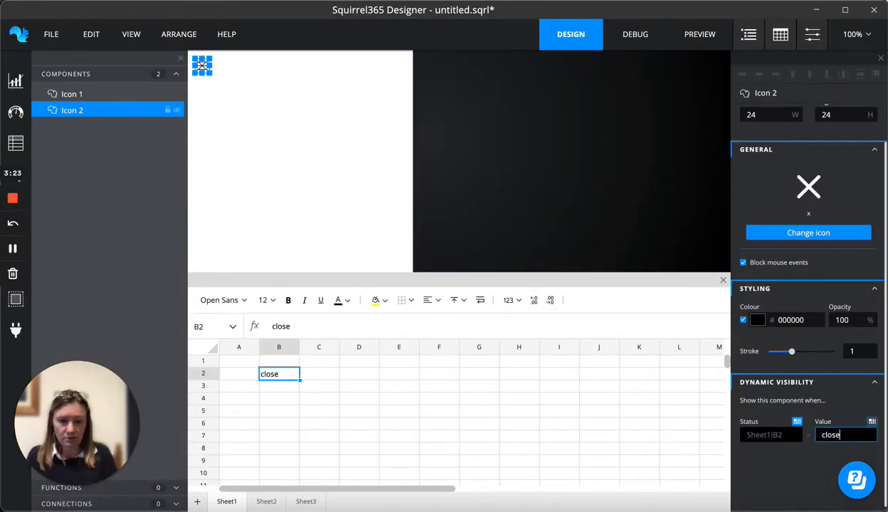
{"action": "left_click", "coordinate": [802, 482]}
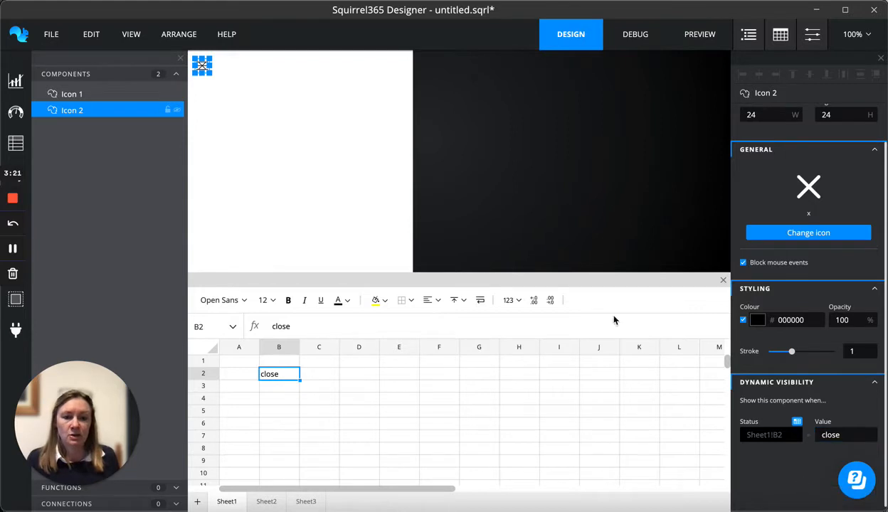
Set Icon 1's dynamic visibility to show when Sheet1!B2 equals open
{"action": "left_click", "coordinate": [71, 96]}
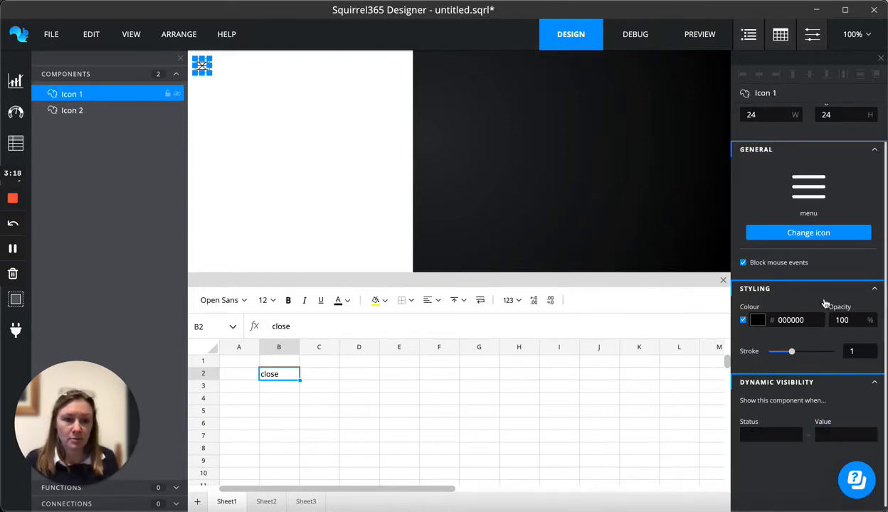
{"action": "left_click", "coordinate": [782, 417]}
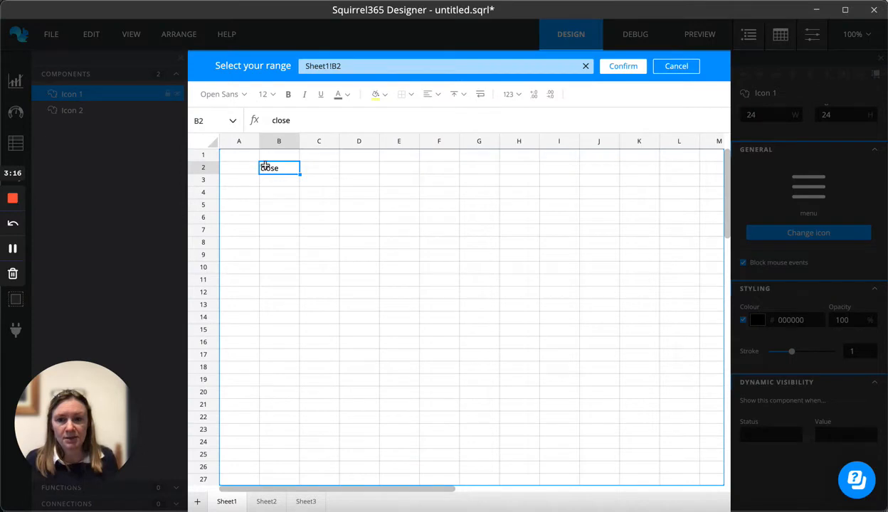
{"action": "left_click", "coordinate": [625, 66]}
{"action": "left_click", "coordinate": [833, 436]}
{"action": "type", "text": "open"}
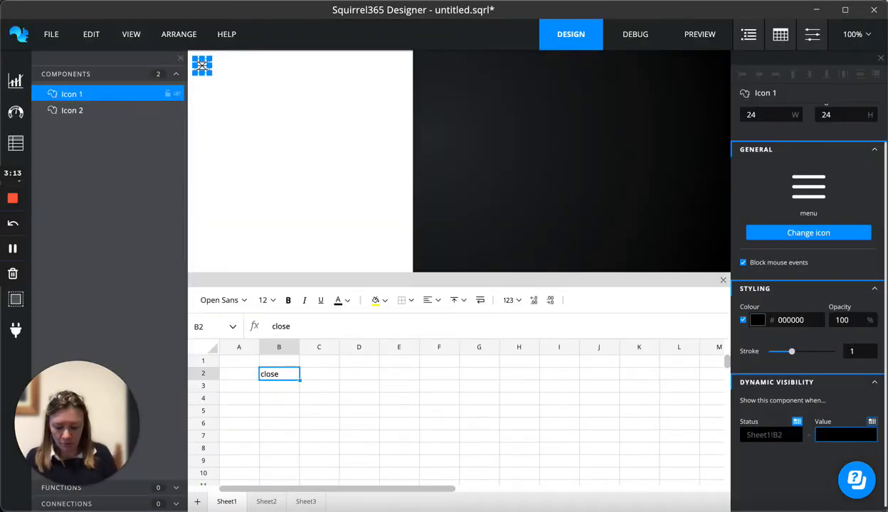
{"action": "left_click", "coordinate": [805, 466]}
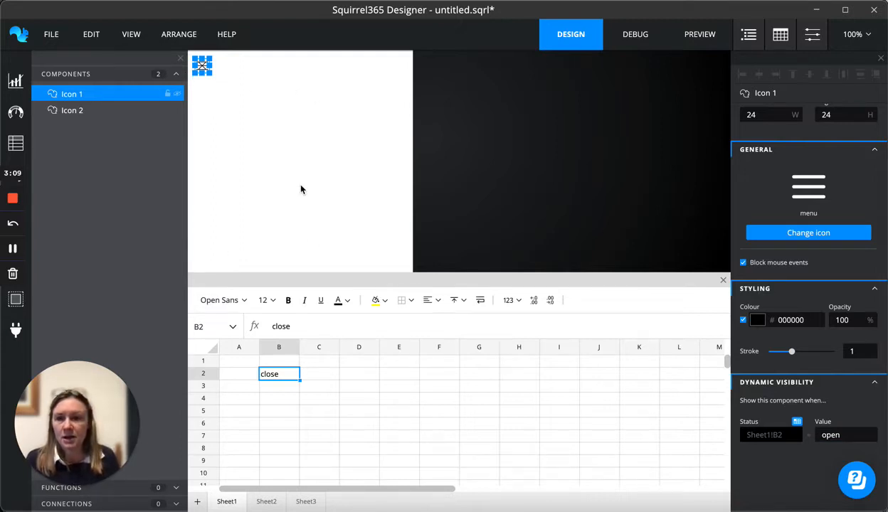
Add a hotspot over the icons at the canvas's top-left corner and set its width to 44
{"action": "left_click", "coordinate": [32, 180]}
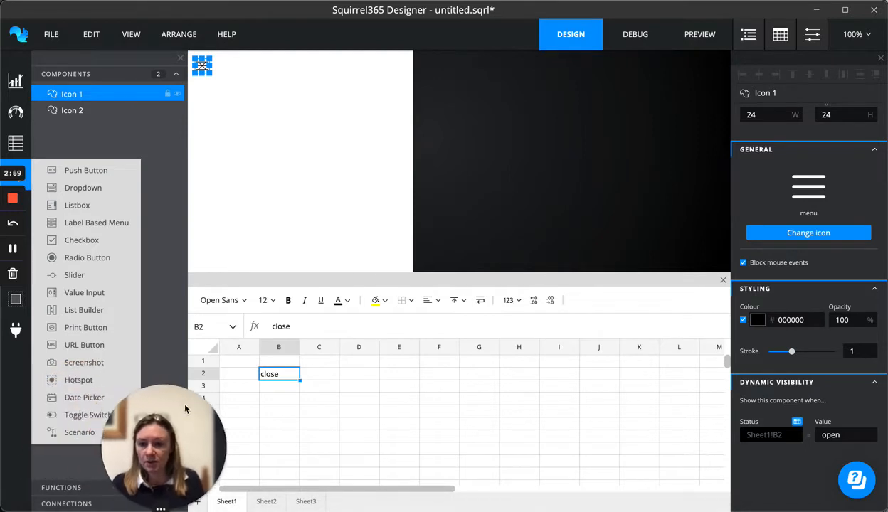
{"action": "left_click_drag", "start_coordinate": [74, 383], "coordinate": [197, 420]}
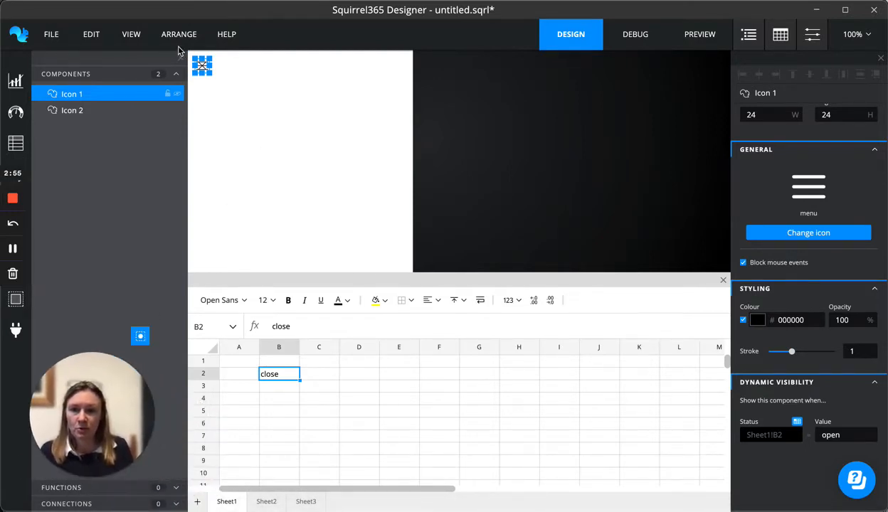
{"action": "left_click_drag", "start_coordinate": [193, 57], "coordinate": [189, 54]}
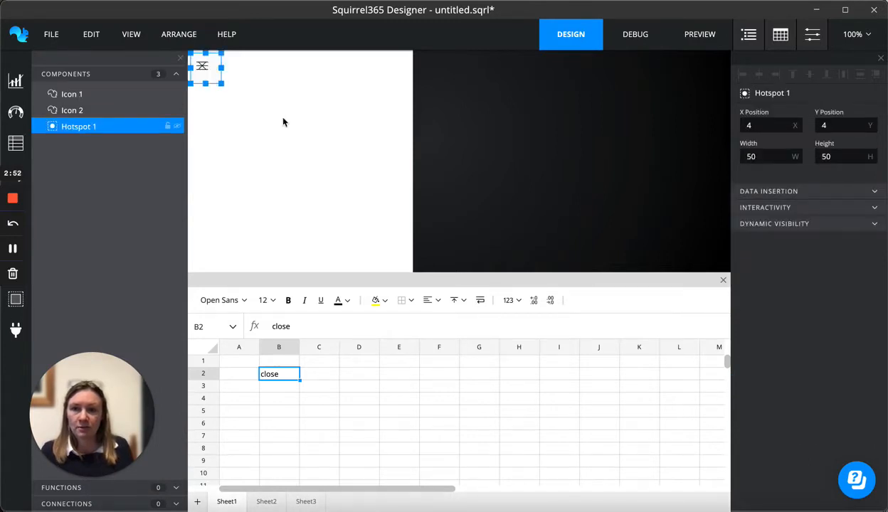
{"action": "double_click", "coordinate": [758, 155]}
{"action": "type", "text": "44"}
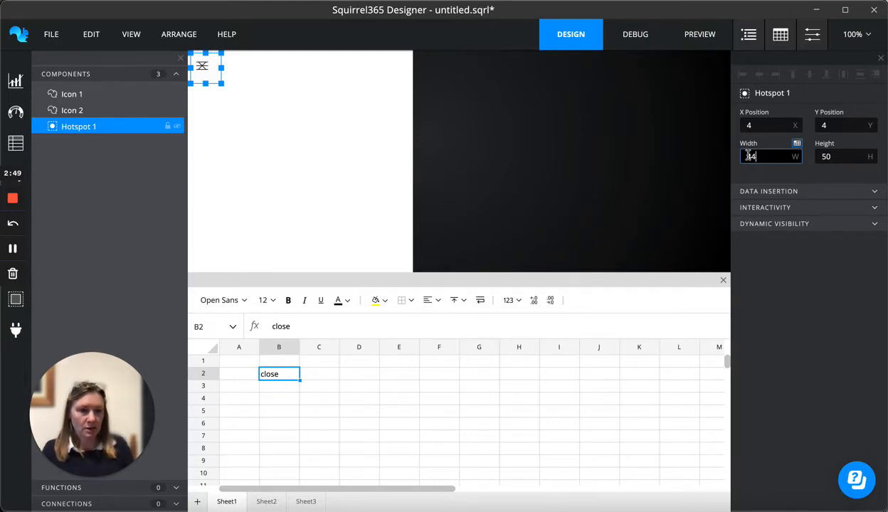
Set the hotspot's height to 44 and nudge it to X position 2 at the canvas's top-left corner
{"action": "double_click", "coordinate": [841, 155]}
{"action": "type", "text": "44"}
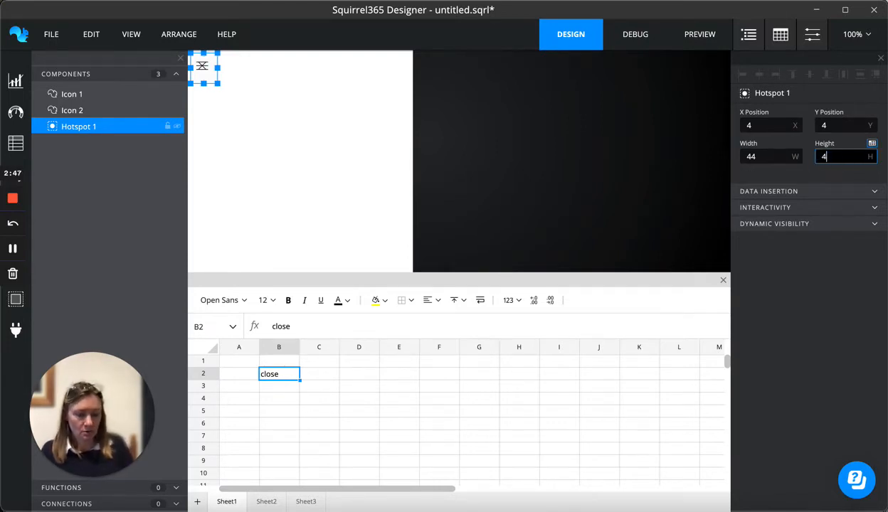
{"action": "left_click", "coordinate": [819, 172]}
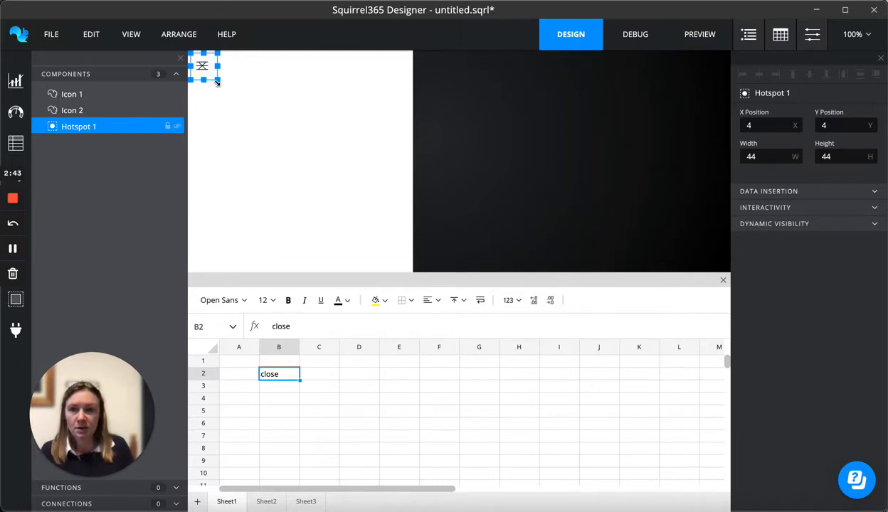
{"action": "left_click_drag", "start_coordinate": [202, 72], "coordinate": [201, 71]}
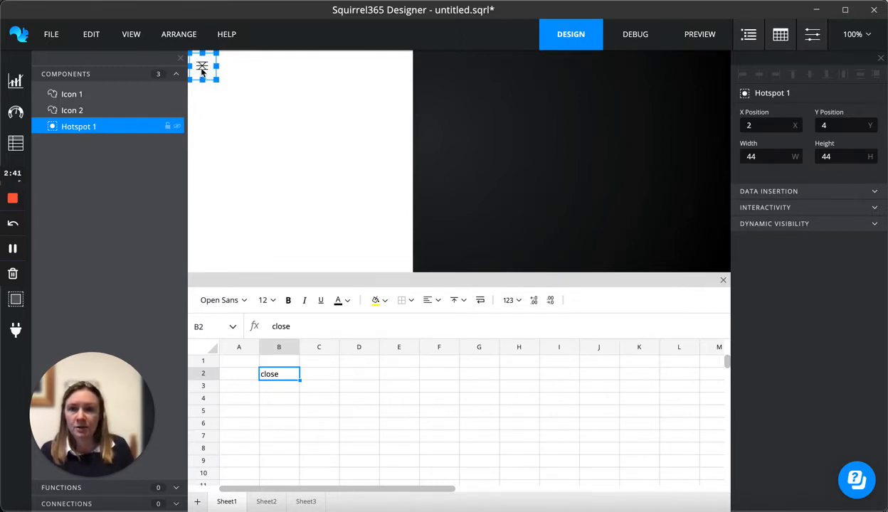
{"action": "left_click", "coordinate": [205, 94]}
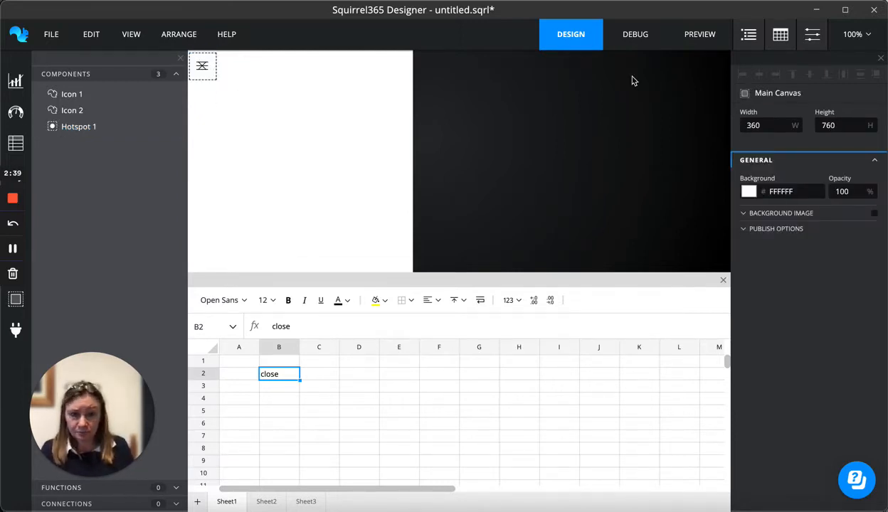
{"action": "left_click", "coordinate": [198, 77]}
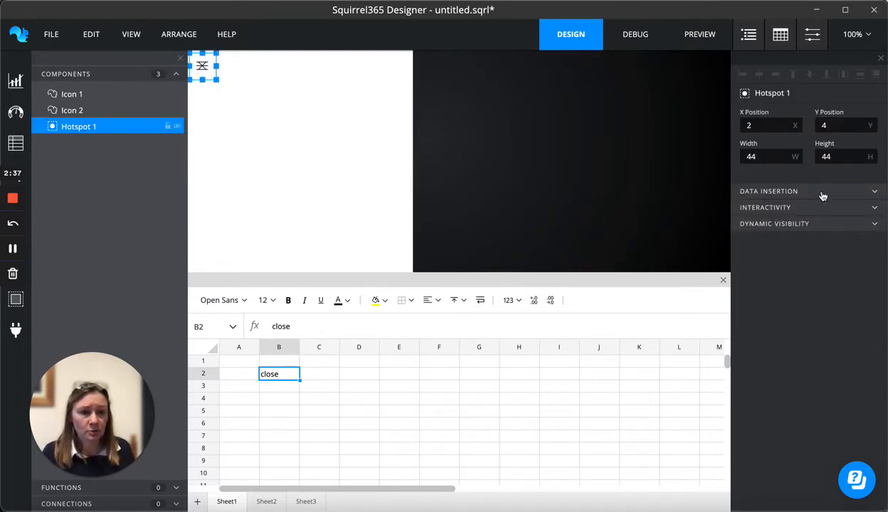
Enable Click data insertion on the hotspot
{"action": "left_click", "coordinate": [803, 191]}
{"action": "left_click", "coordinate": [744, 213]}
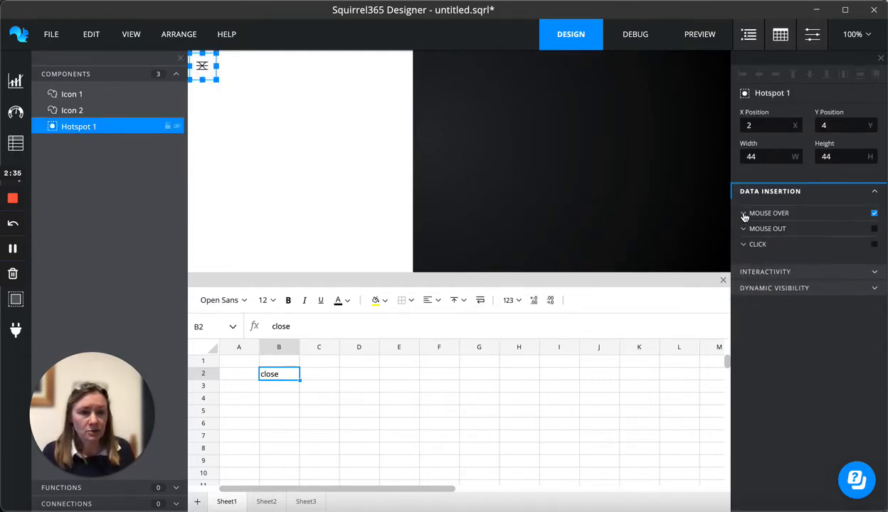
{"action": "left_click", "coordinate": [874, 246]}
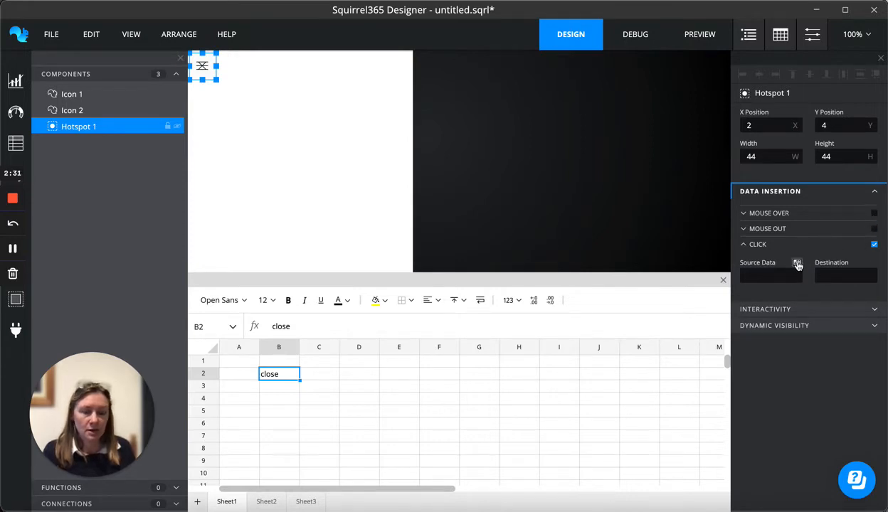
{"action": "left_click", "coordinate": [797, 263]}
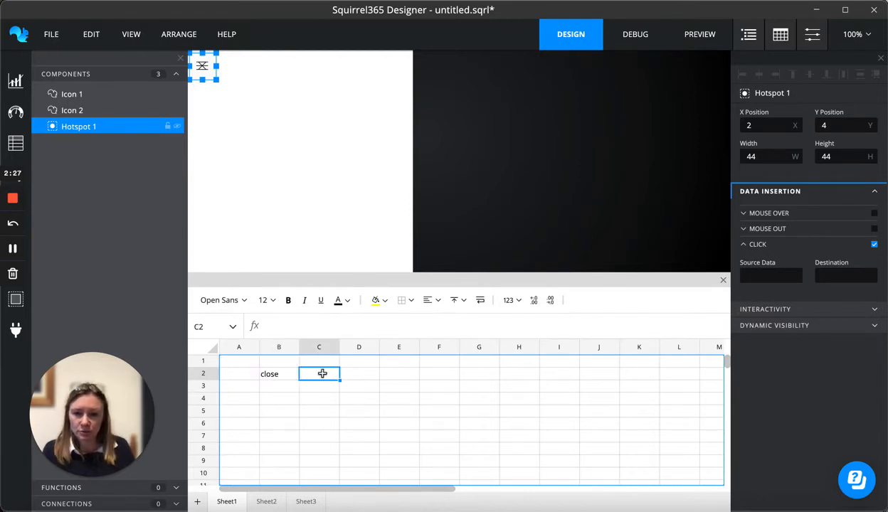
Enter the formula =IF(B2="close","open","close") in spreadsheet cell C2
{"action": "left_click", "coordinate": [322, 374]}
{"action": "type", "text": "=I"}
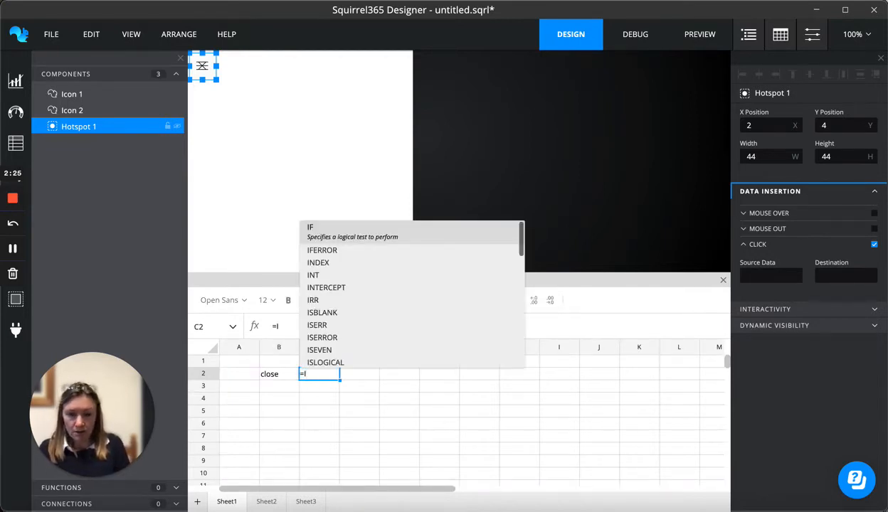
{"action": "type", "text": "F("}
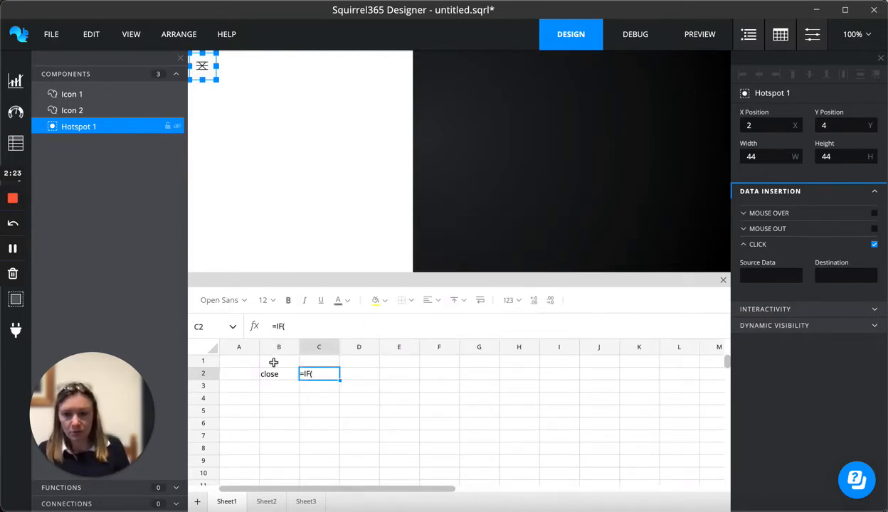
{"action": "left_click", "coordinate": [280, 374]}
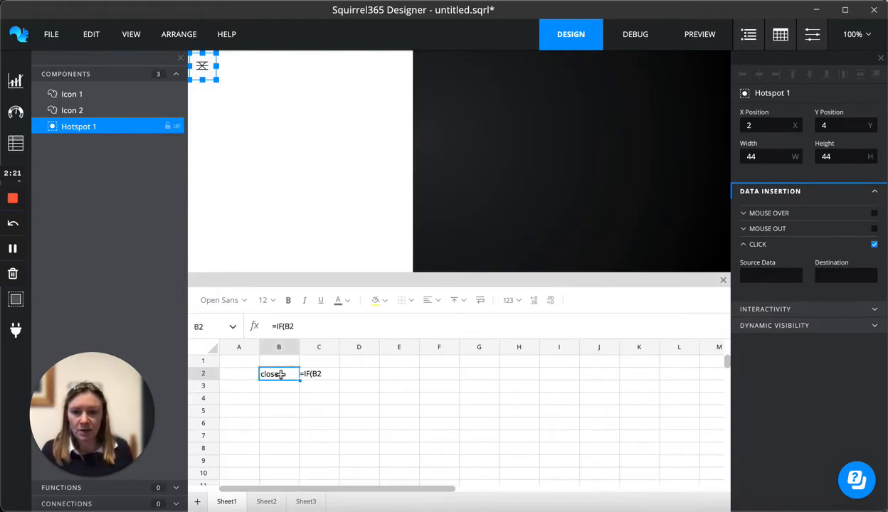
{"action": "type", "text": "=\""}
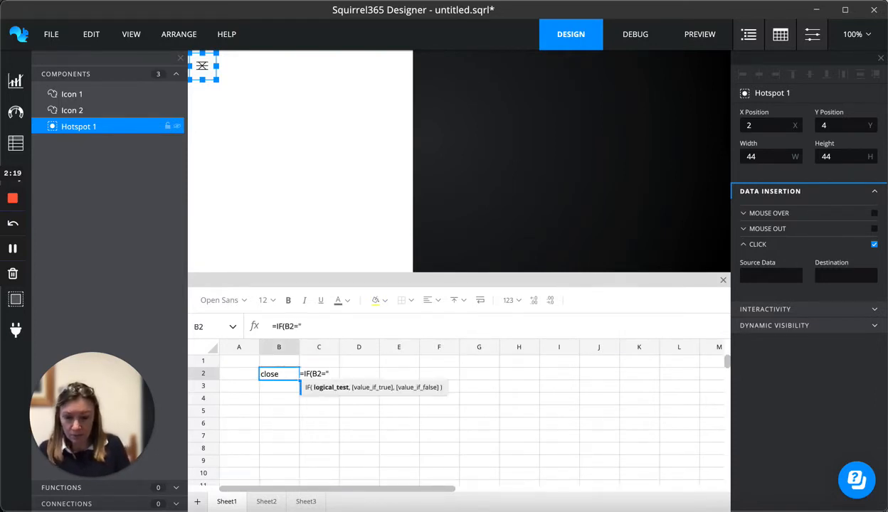
{"action": "type", "text": "close"}
{"action": "key", "text": "BackSpace"}
{"action": "key", "text": "BackSpace"}
{"action": "key", "text": "BackSpace"}
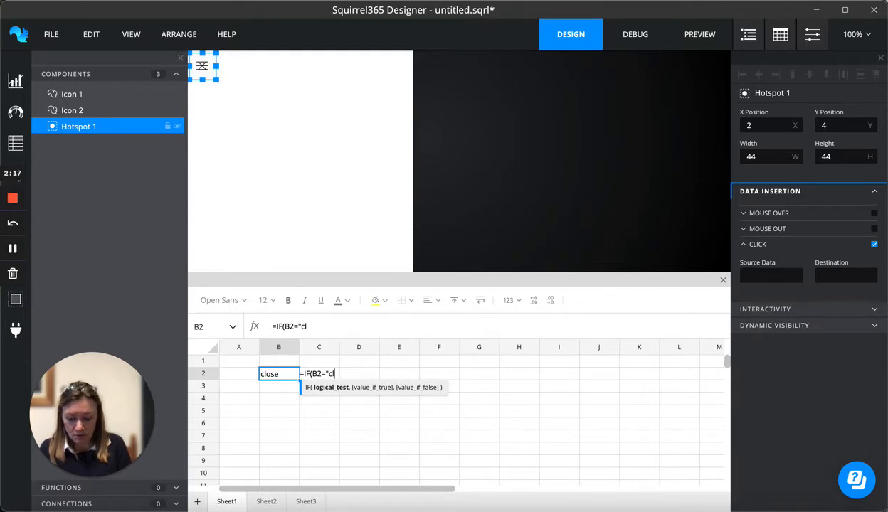
{"action": "type", "text": "ose\","}
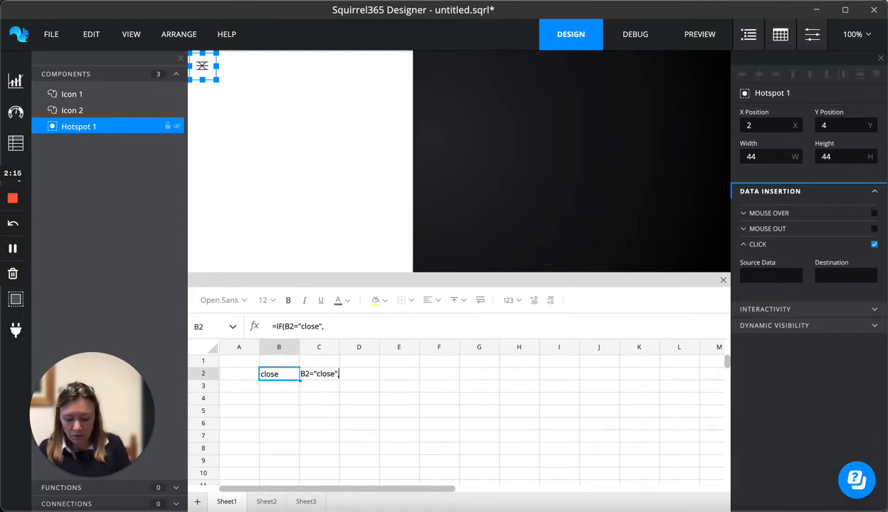
{"action": "type", "text": "\"open"}
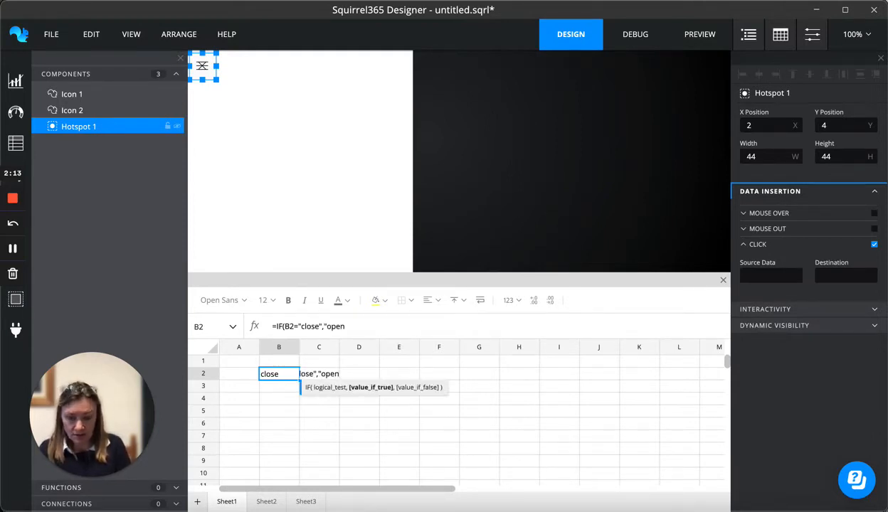
{"action": "type", "text": "\",\"close"}
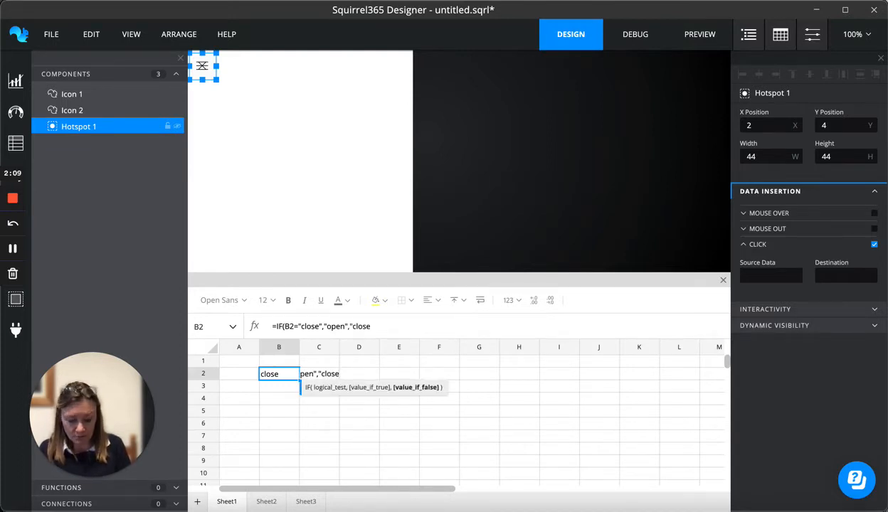
{"action": "type", "text": "\")"}
{"action": "key", "text": "Return"}
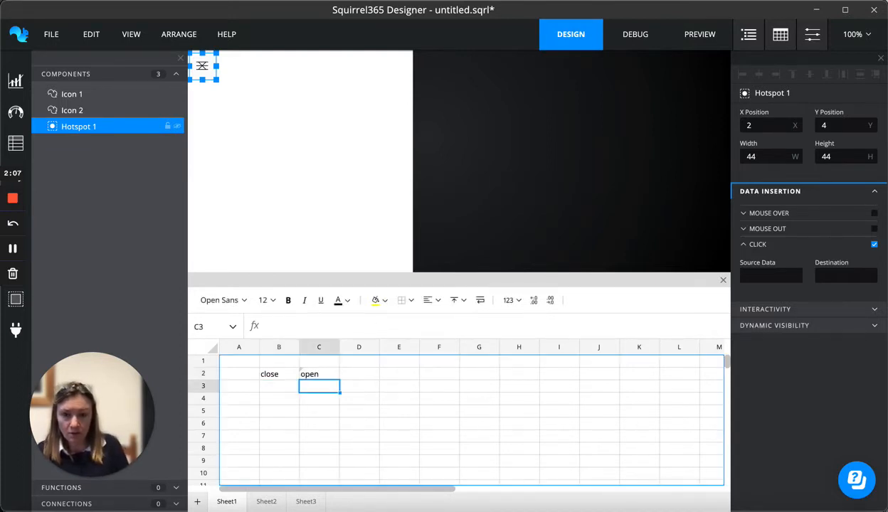
Test the formula by changing cell B2 to open and then back to close
{"action": "left_click", "coordinate": [272, 375]}
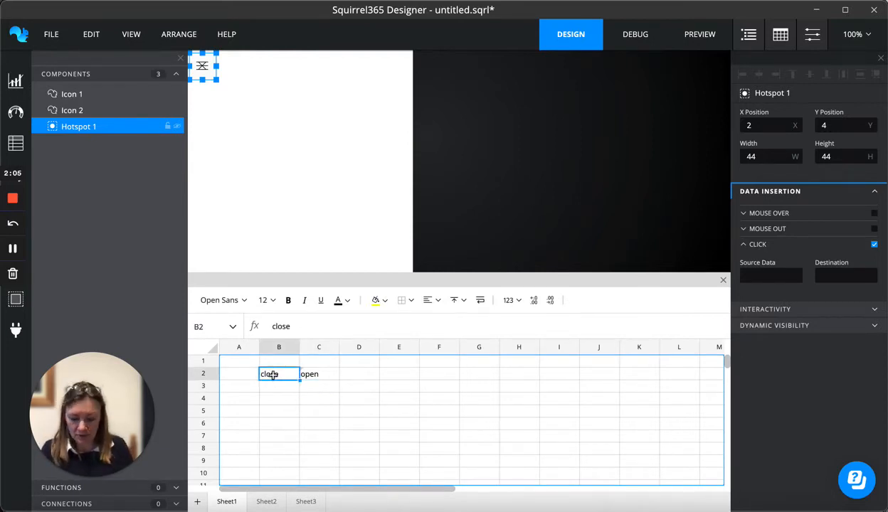
{"action": "type", "text": "open"}
{"action": "key", "text": "Return"}
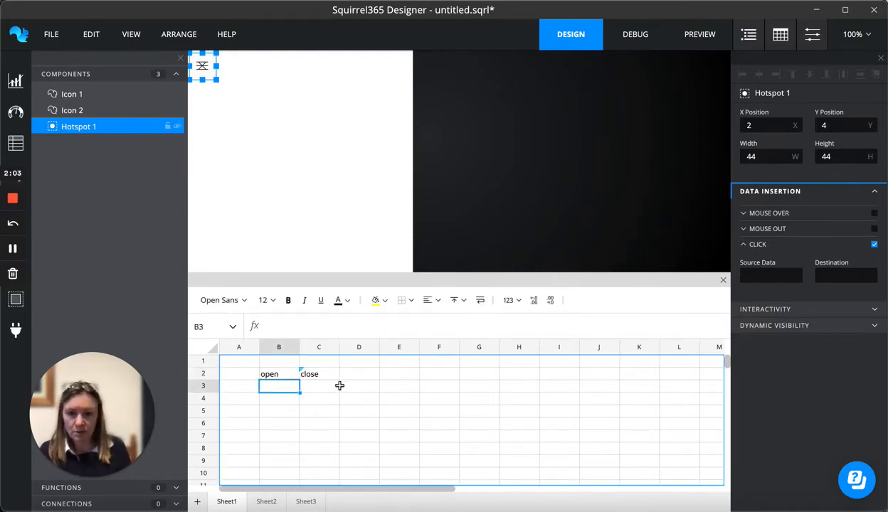
{"action": "left_click", "coordinate": [288, 375]}
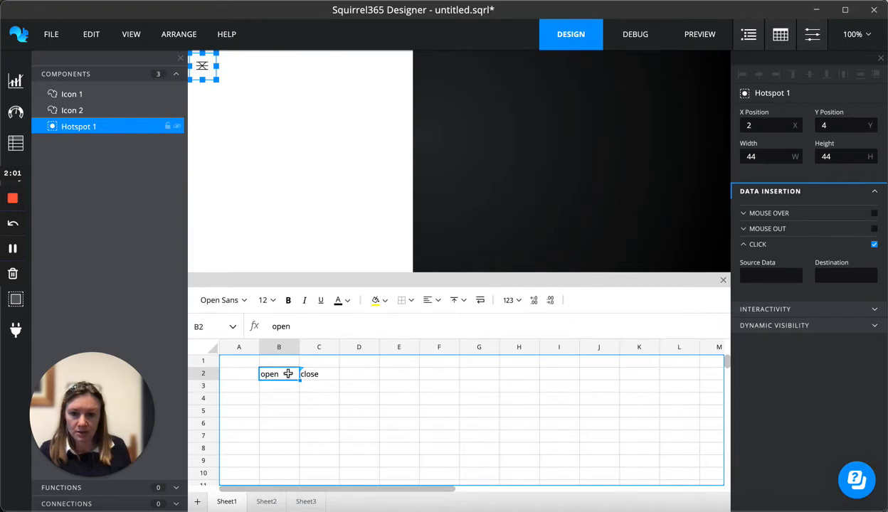
{"action": "type", "text": "clos"}
{"action": "key", "text": "Return"}
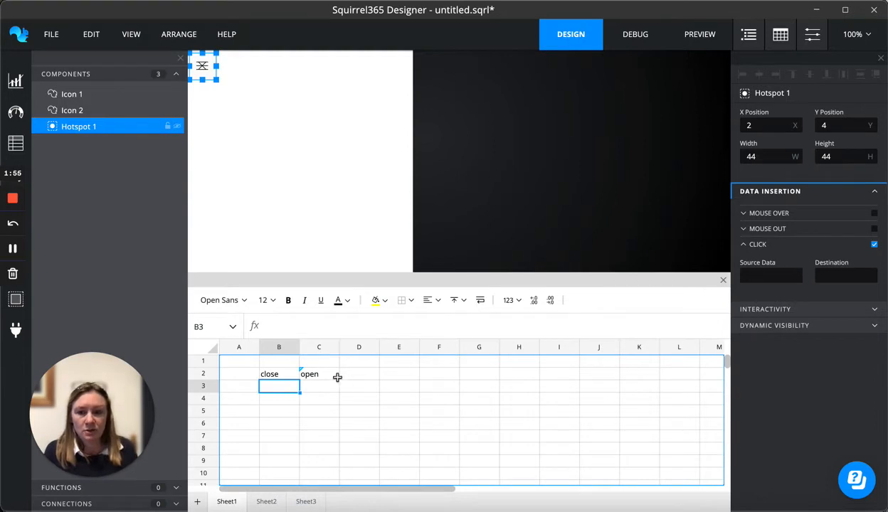
Set the hotspot's click Source Data to cell Sheet1!C2
{"action": "left_click", "coordinate": [334, 374]}
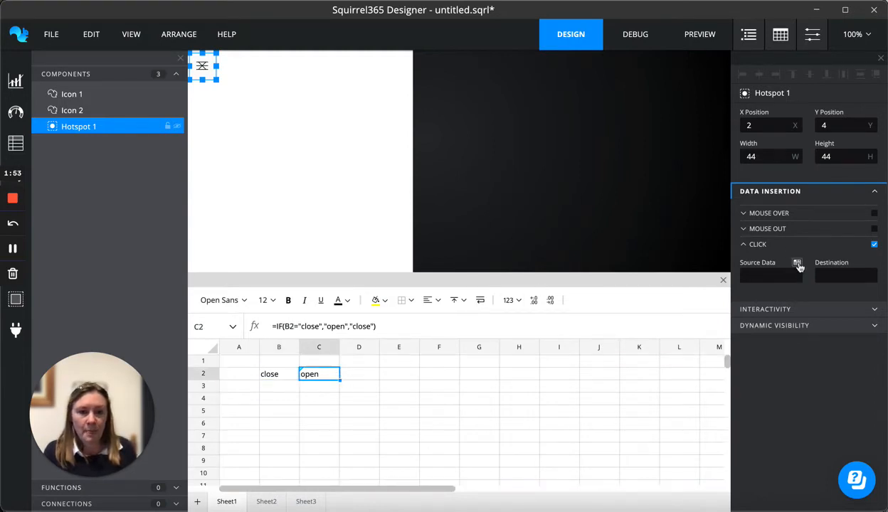
{"action": "left_click", "coordinate": [798, 264]}
{"action": "left_click", "coordinate": [624, 66]}
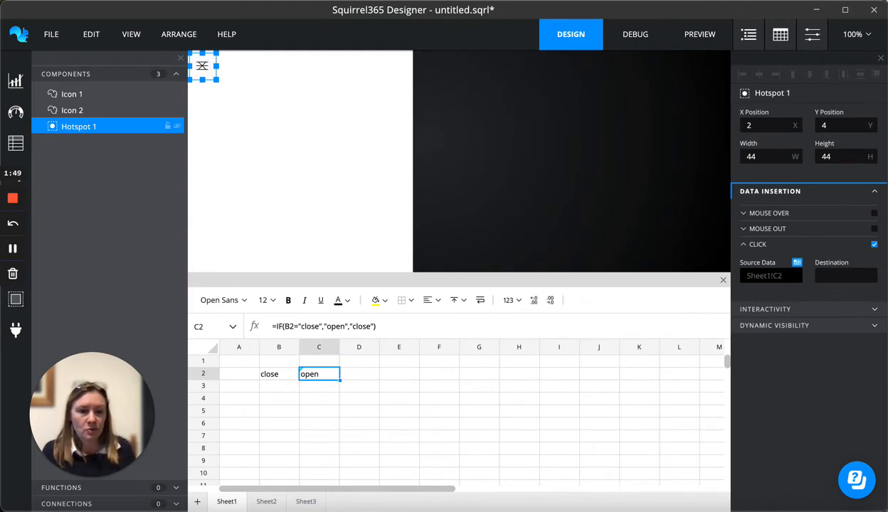
Set the hotspot's click Destination to cell Sheet1!B2
{"action": "left_click", "coordinate": [872, 264]}
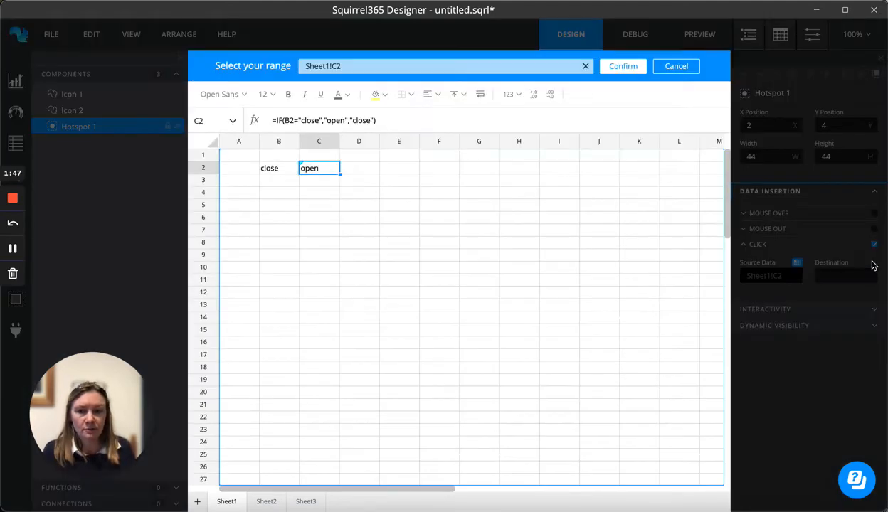
{"action": "left_click", "coordinate": [270, 167]}
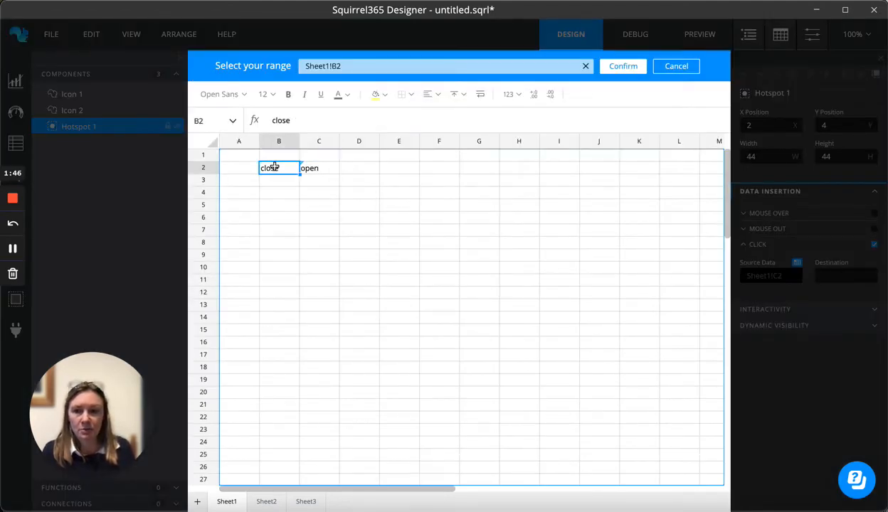
{"action": "left_click", "coordinate": [623, 66]}
{"action": "left_click", "coordinate": [375, 300]}
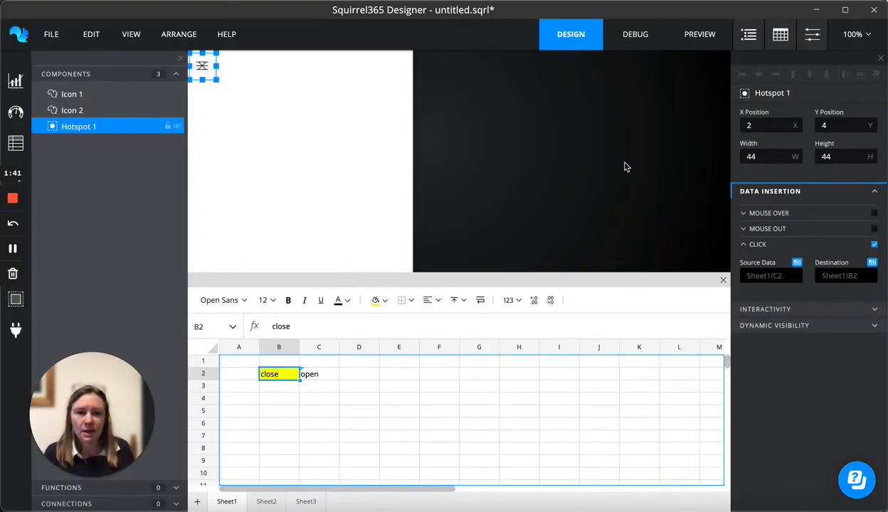
Test the icon toggle in Debug mode by clicking the icon repeatedly, then return to Design mode
{"action": "left_click", "coordinate": [630, 34]}
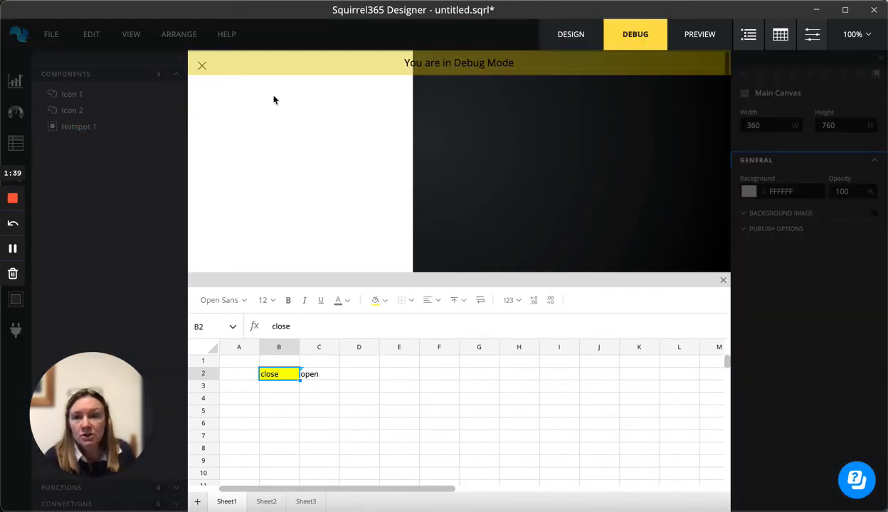
{"action": "left_click", "coordinate": [202, 69]}
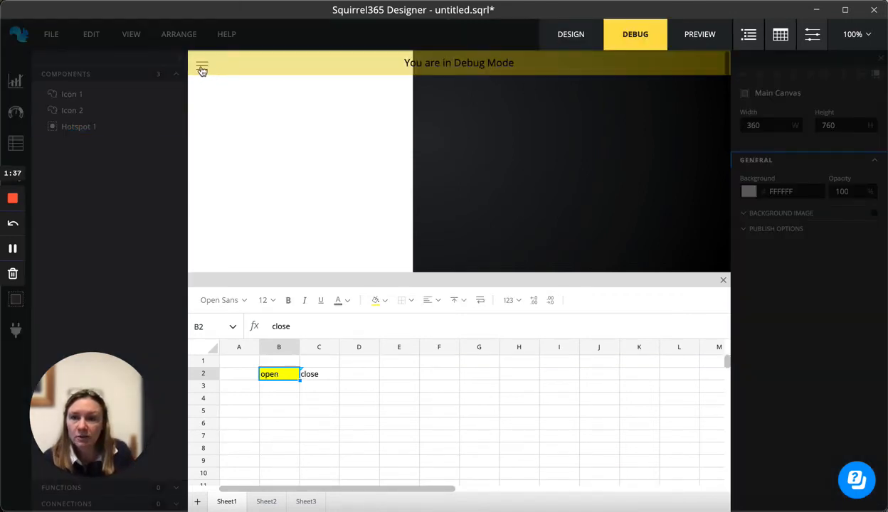
{"action": "left_click", "coordinate": [202, 69]}
{"action": "left_click", "coordinate": [202, 68]}
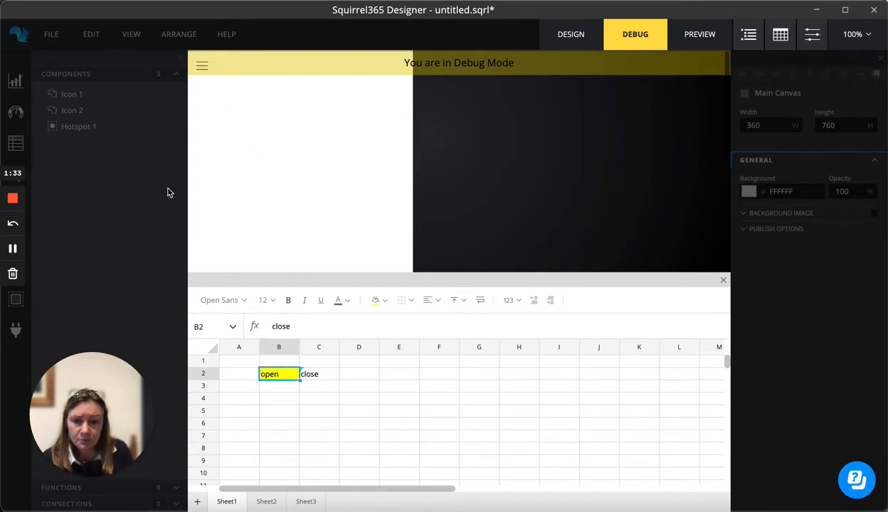
{"action": "left_click", "coordinate": [203, 68]}
{"action": "left_click", "coordinate": [203, 69]}
{"action": "left_click", "coordinate": [204, 69]}
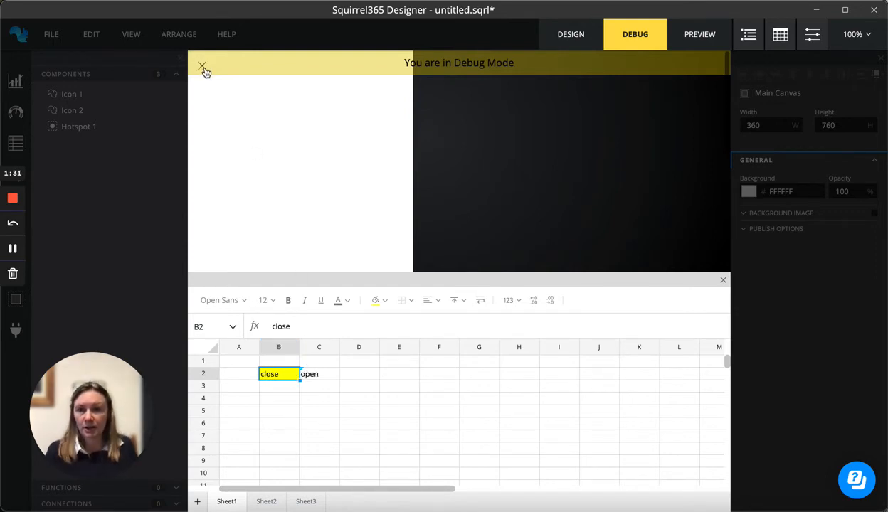
{"action": "left_click", "coordinate": [204, 70]}
{"action": "left_click", "coordinate": [204, 69]}
{"action": "left_click", "coordinate": [204, 70]}
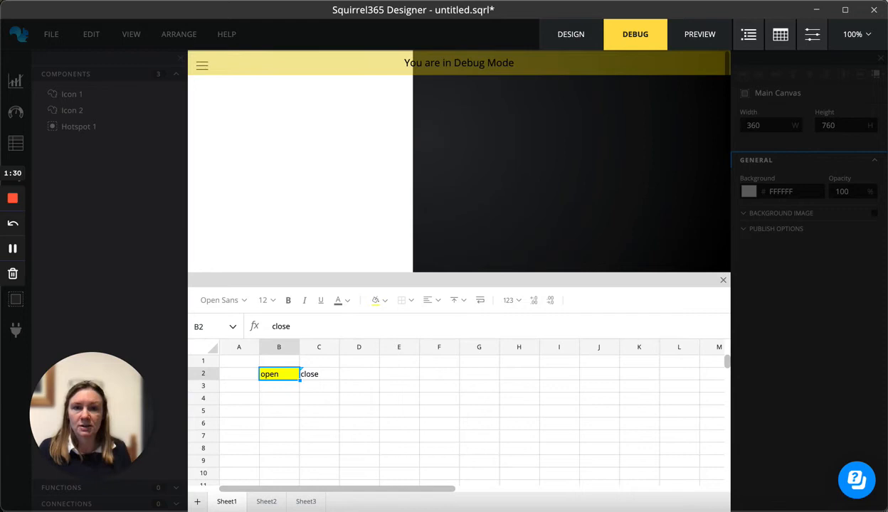
{"action": "left_click", "coordinate": [566, 40]}
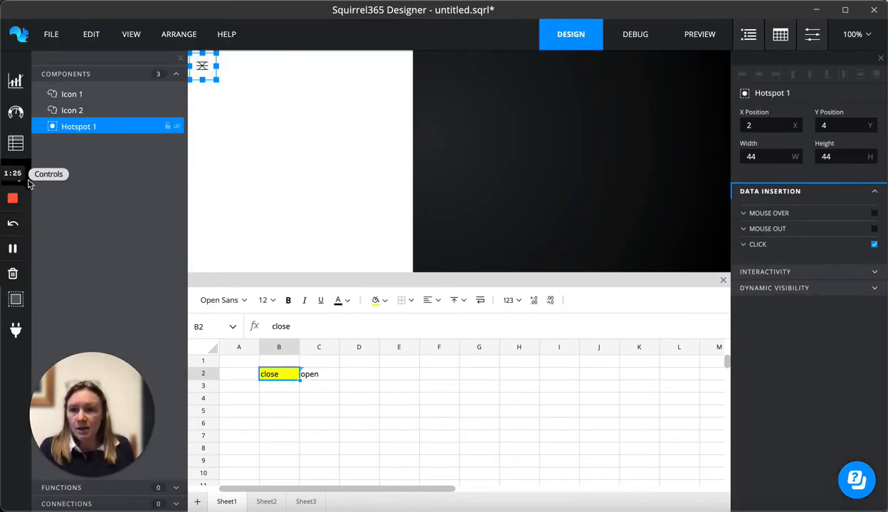
Add a Label Based Menu component beside the icon at X 50, Y 18
{"action": "left_click", "coordinate": [29, 183]}
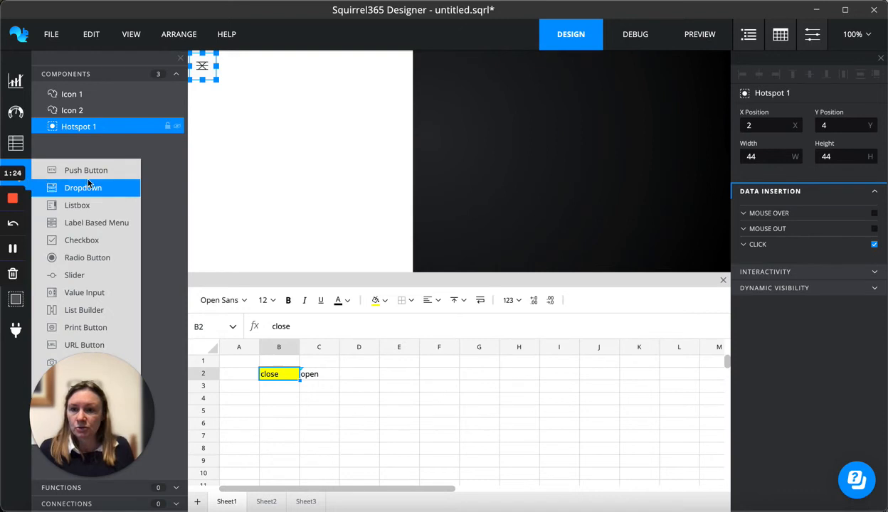
{"action": "left_click", "coordinate": [94, 222]}
{"action": "left_click_drag", "start_coordinate": [221, 62], "coordinate": [220, 62]}
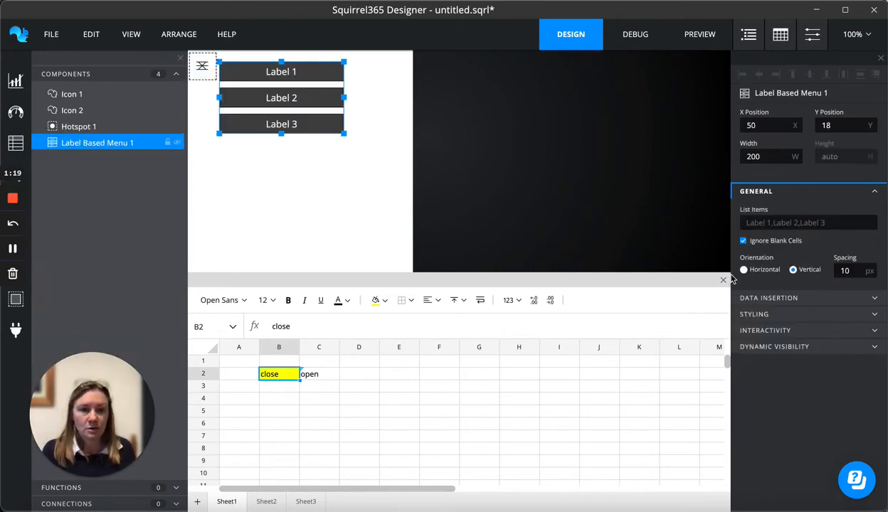
Enter the menu labels menu item 1, menu item 2 and another option in cells E2 to E4
{"action": "left_click", "coordinate": [392, 375]}
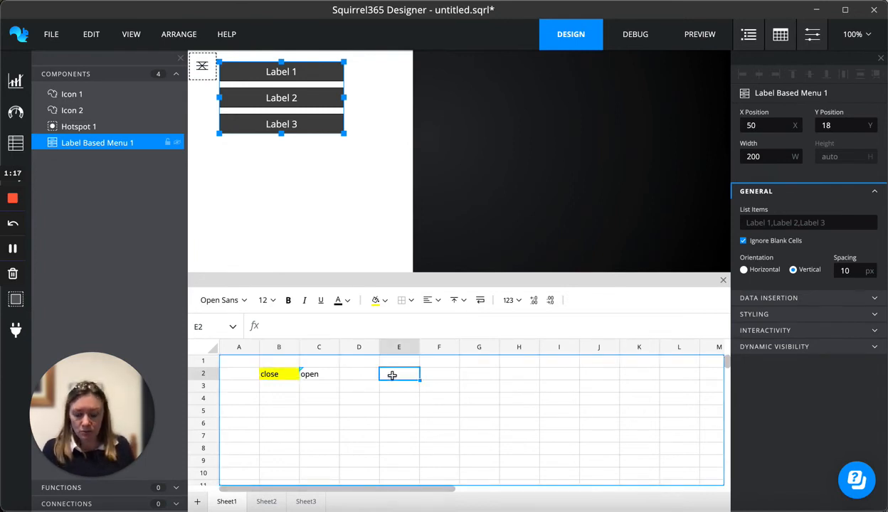
{"action": "type", "text": "menu"}
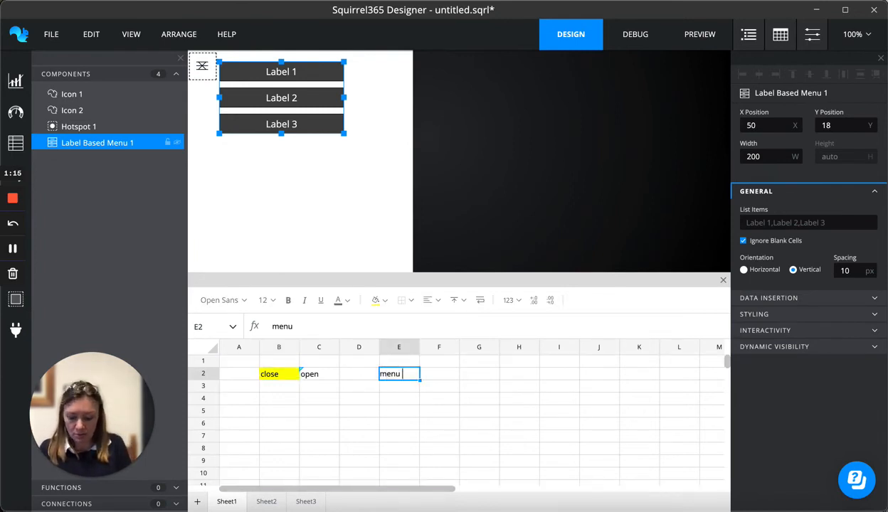
{"action": "type", "text": " item"}
{"action": "key", "text": "Return"}
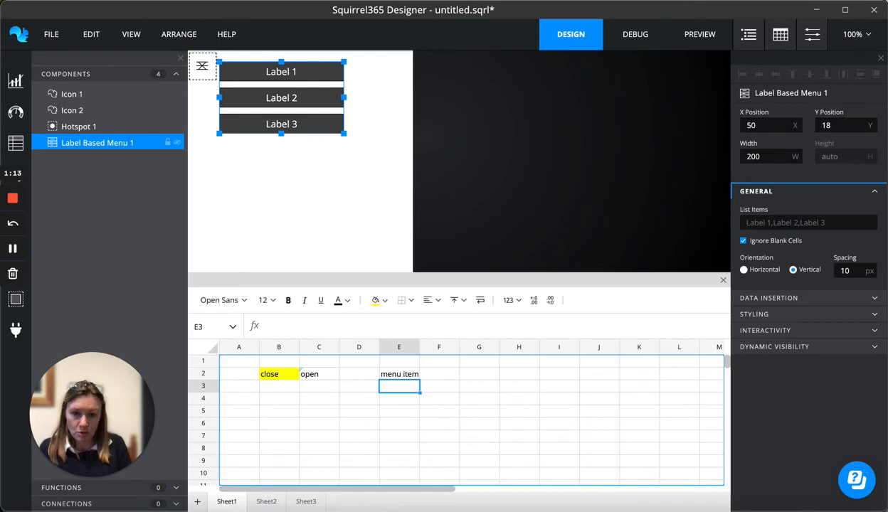
{"action": "type", "text": "menu item 2"}
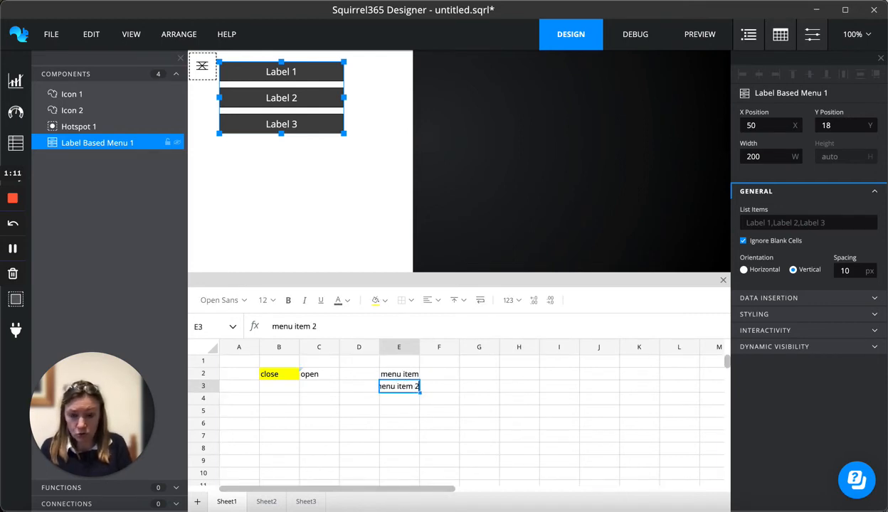
{"action": "key", "text": "Return"}
{"action": "type", "text": "an"}
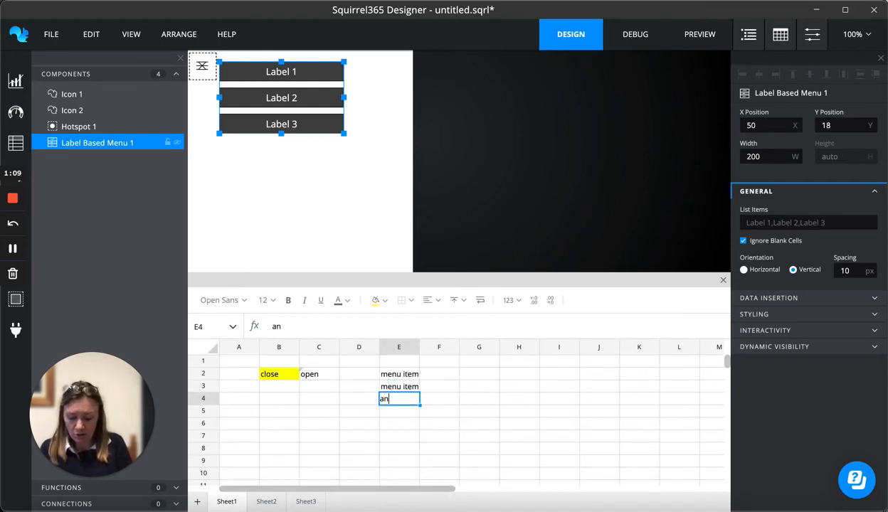
{"action": "type", "text": "other option"}
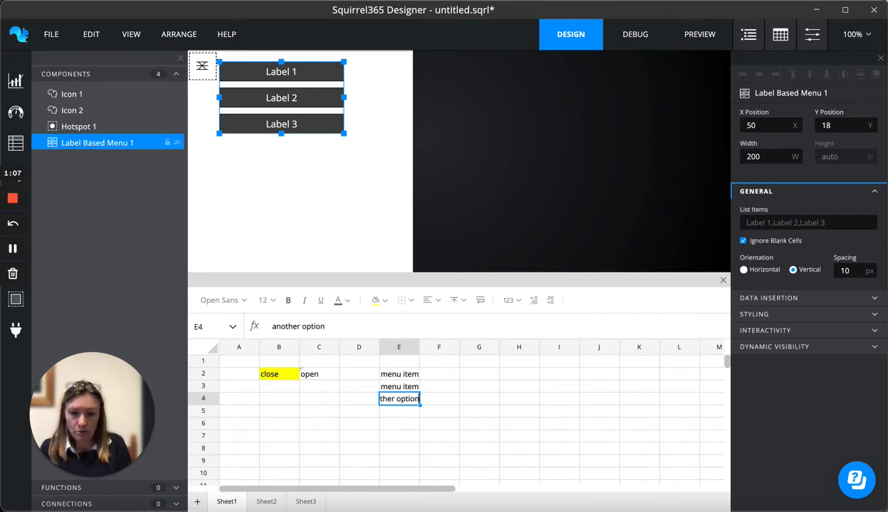
{"action": "key", "text": "Return"}
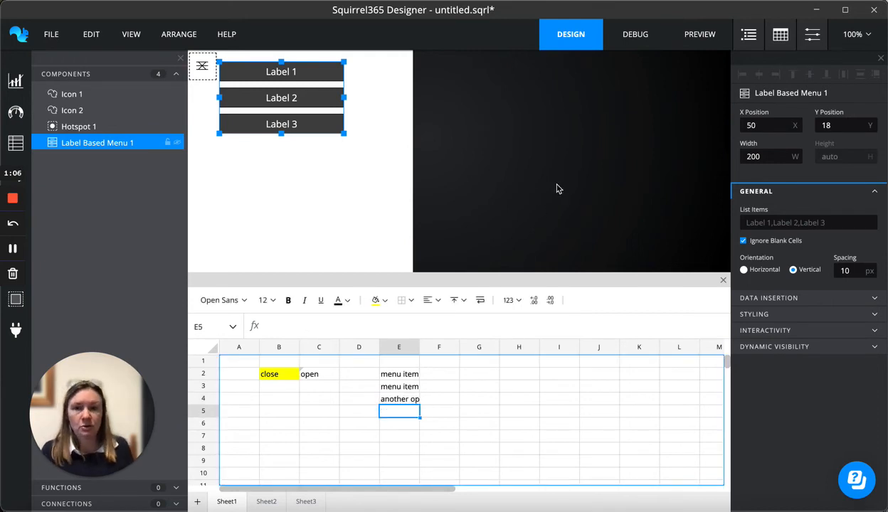
Link the menu's List Items to range Sheet1!E2:E4 and narrow the menu to a width of 175
{"action": "left_click", "coordinate": [306, 114]}
{"action": "left_click", "coordinate": [872, 211]}
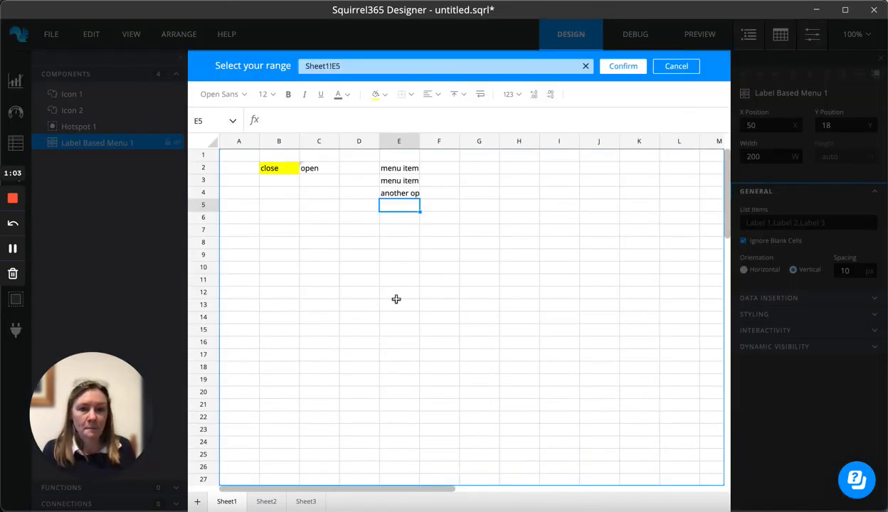
{"action": "left_click_drag", "start_coordinate": [384, 170], "coordinate": [396, 192]}
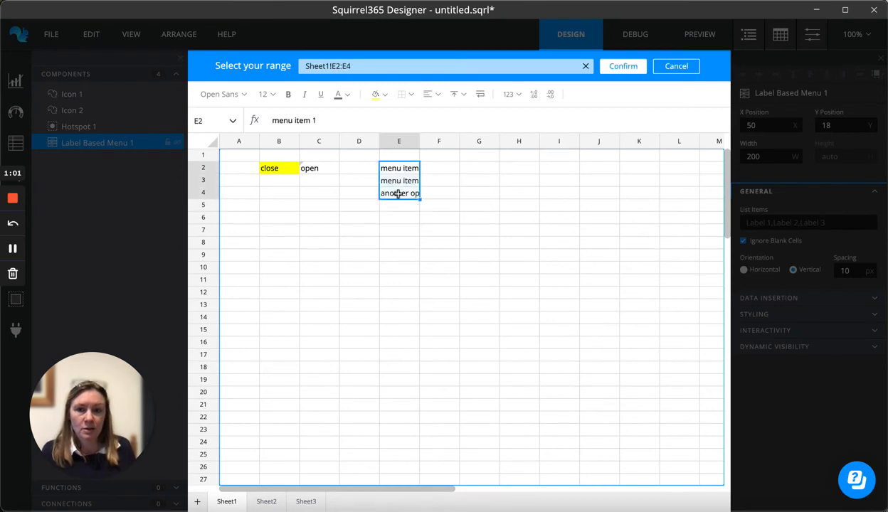
{"action": "left_click", "coordinate": [630, 69]}
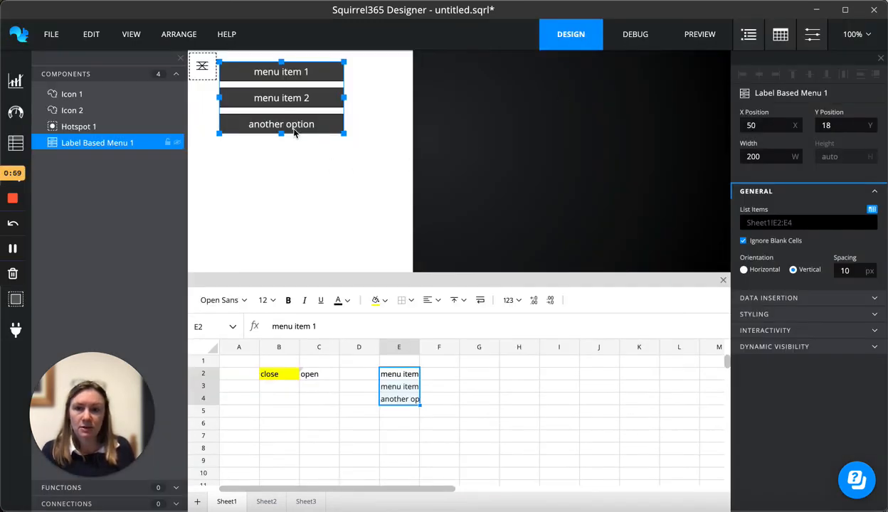
{"action": "left_click_drag", "start_coordinate": [346, 98], "coordinate": [329, 97]}
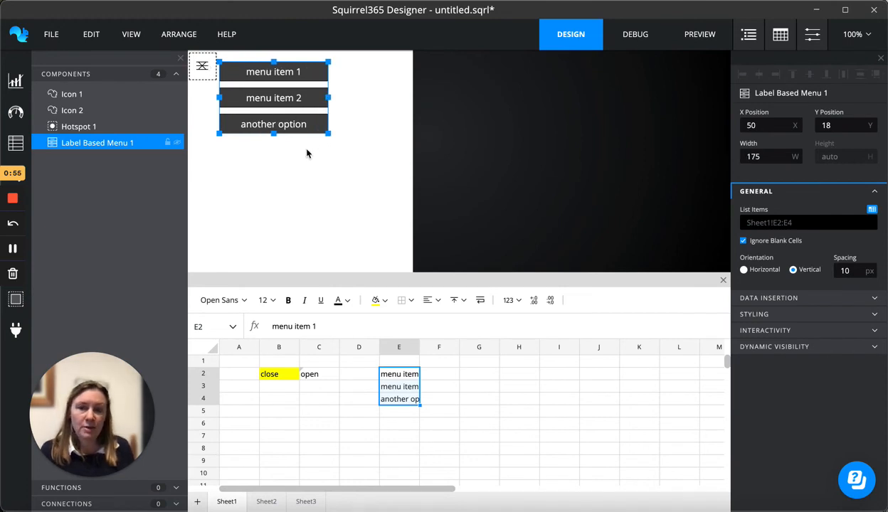
Set the menu's Dynamic Visibility to show it only when cell Sheet1!B2 equals close
{"action": "left_click", "coordinate": [831, 346]}
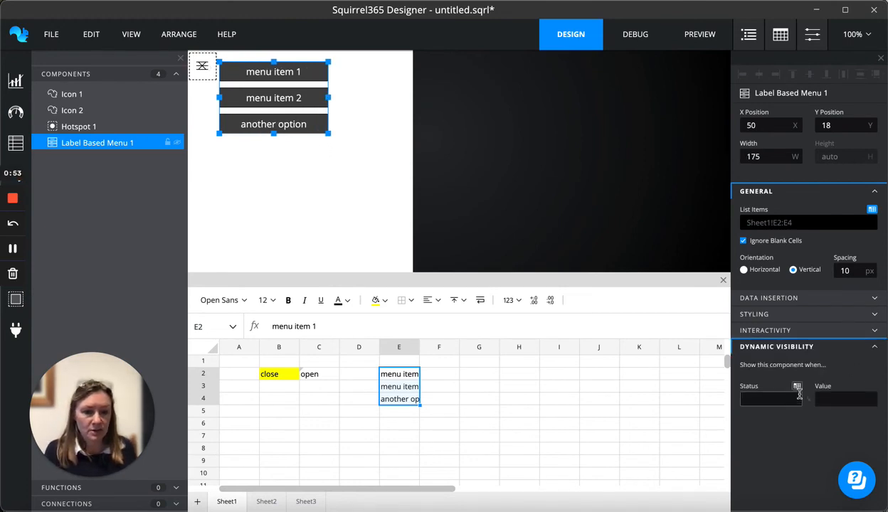
{"action": "left_click", "coordinate": [797, 387]}
{"action": "left_click", "coordinate": [272, 165]}
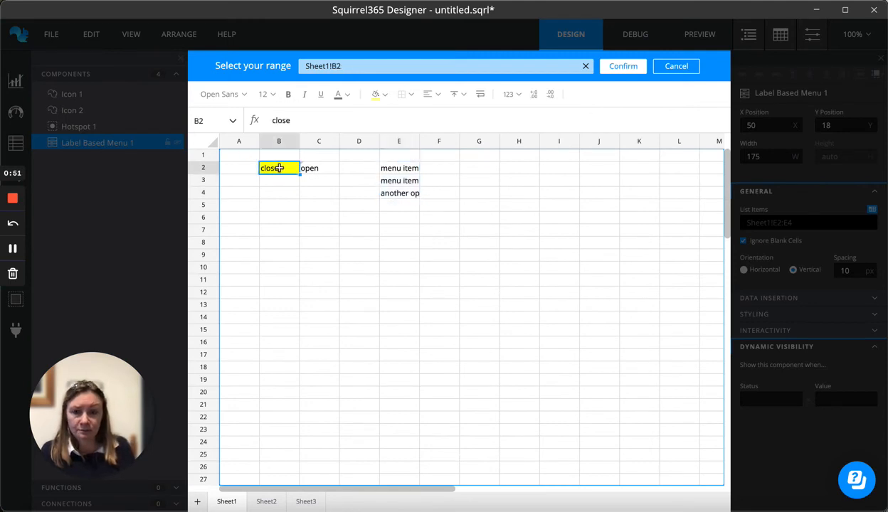
{"action": "left_click", "coordinate": [624, 70]}
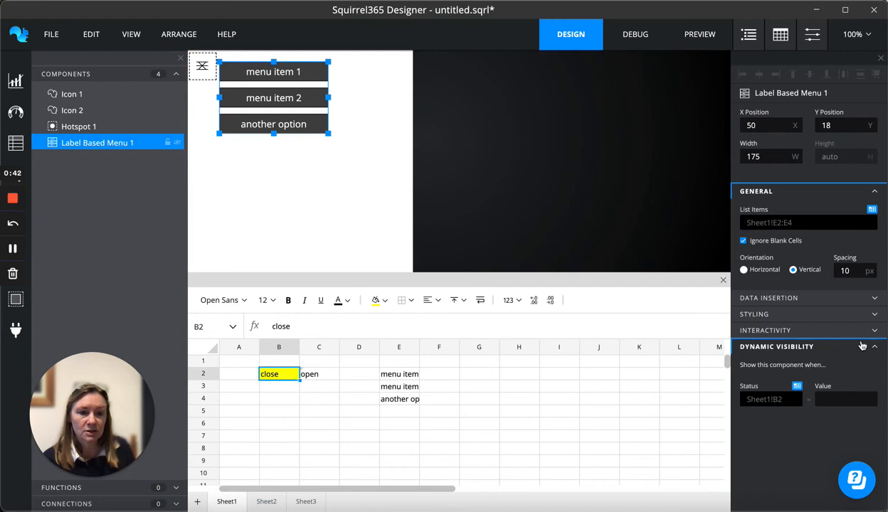
{"action": "left_click", "coordinate": [846, 399]}
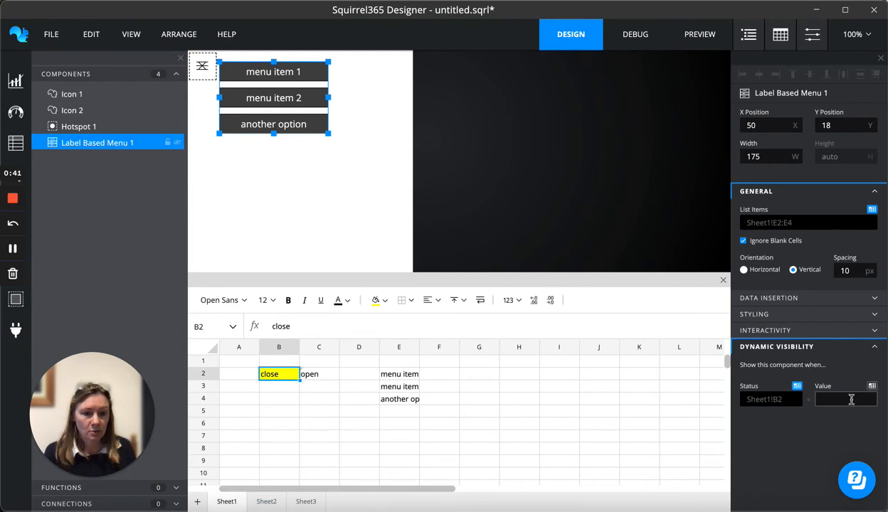
{"action": "type", "text": "close"}
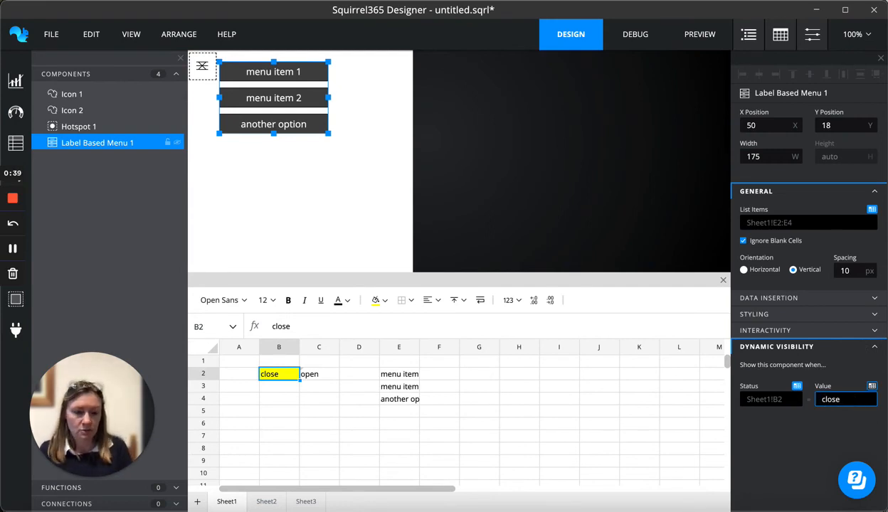
{"action": "left_click", "coordinate": [821, 432]}
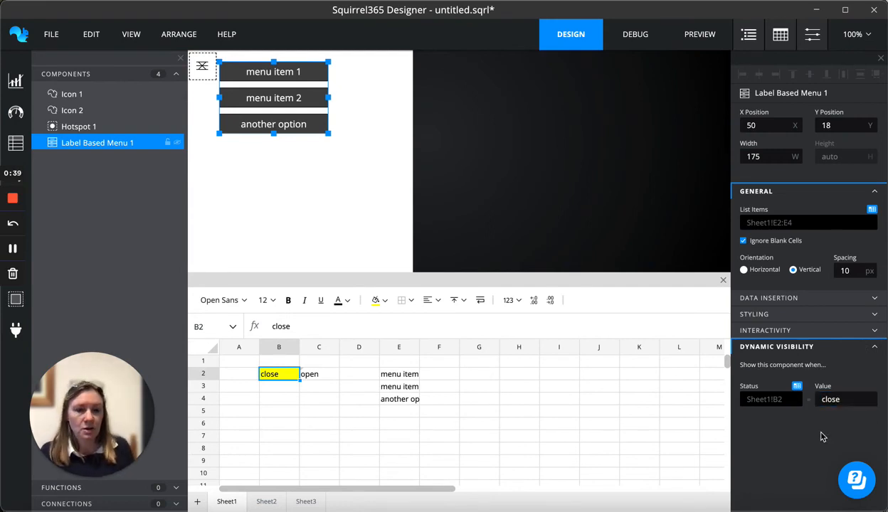
Test the menu toggle in Preview by clicking the icon repeatedly, then return to Design mode
{"action": "left_click", "coordinate": [689, 39]}
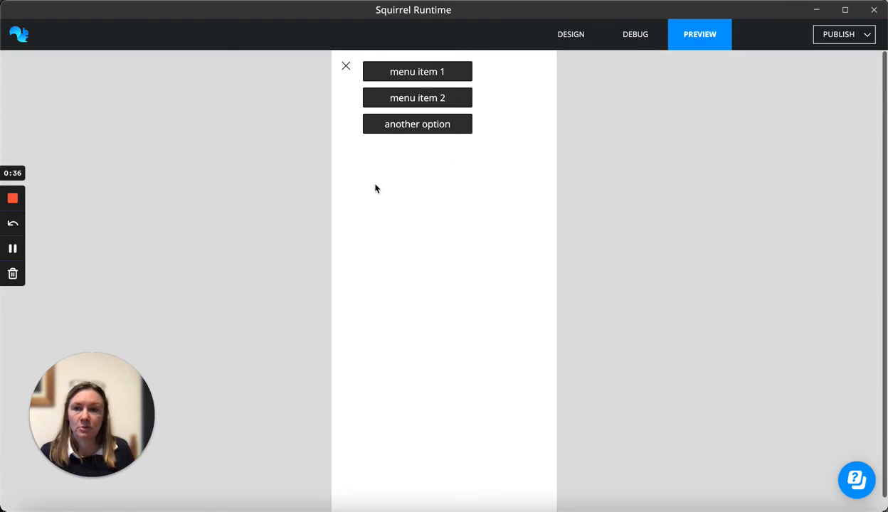
{"action": "left_click", "coordinate": [347, 74]}
{"action": "left_click", "coordinate": [346, 70]}
{"action": "left_click", "coordinate": [347, 68]}
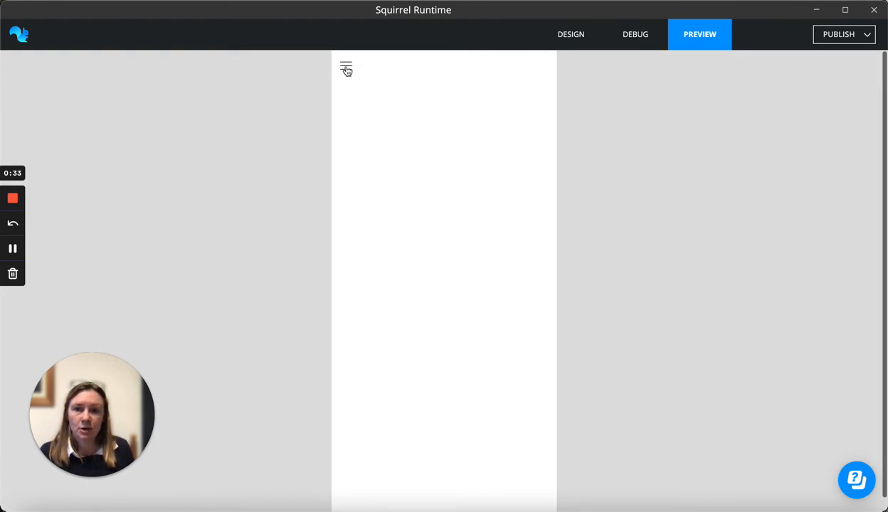
{"action": "left_click", "coordinate": [346, 69]}
{"action": "left_click", "coordinate": [346, 69]}
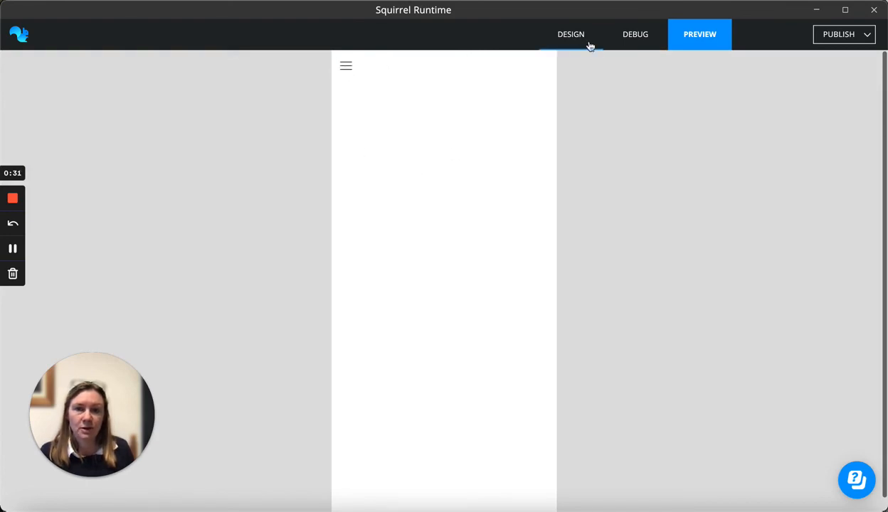
{"action": "left_click", "coordinate": [588, 43]}
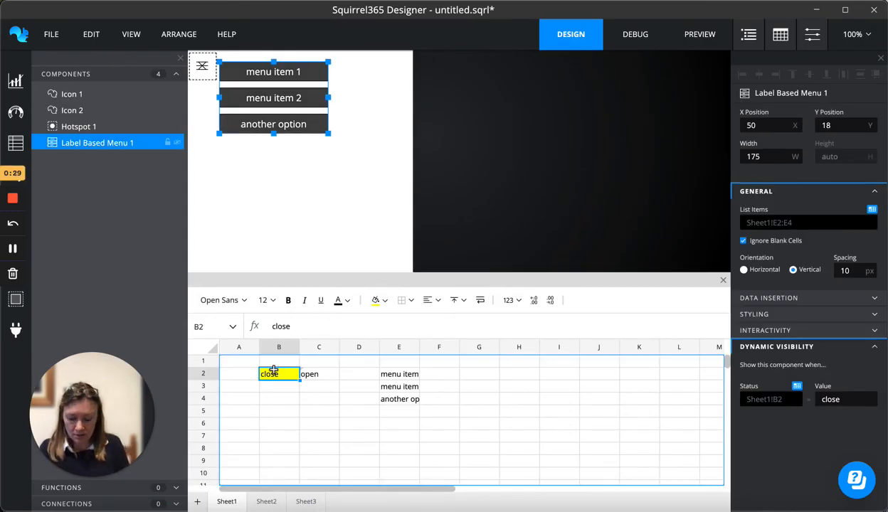
Set cell B2's starting value to open so the menu begins hidden
{"action": "type", "text": "open"}
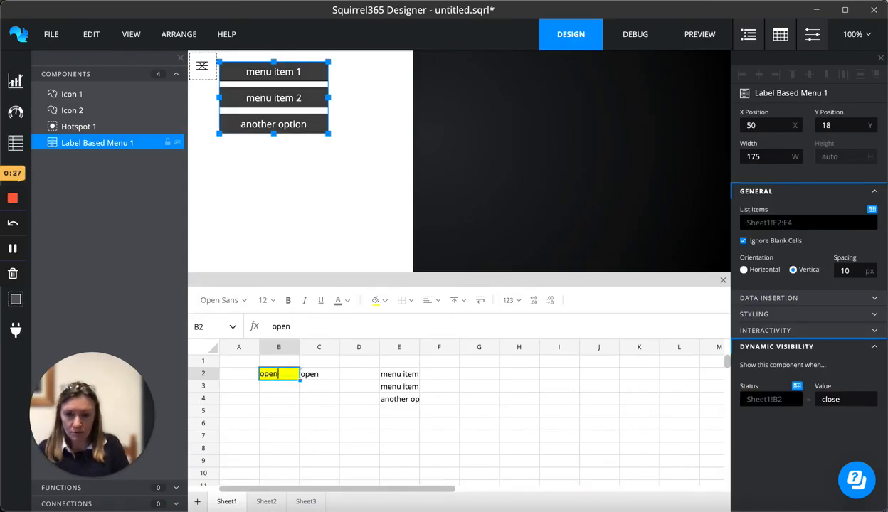
{"action": "key", "text": "Return"}
Preview the app and open and close the menu with the icon
{"action": "left_click", "coordinate": [690, 36]}
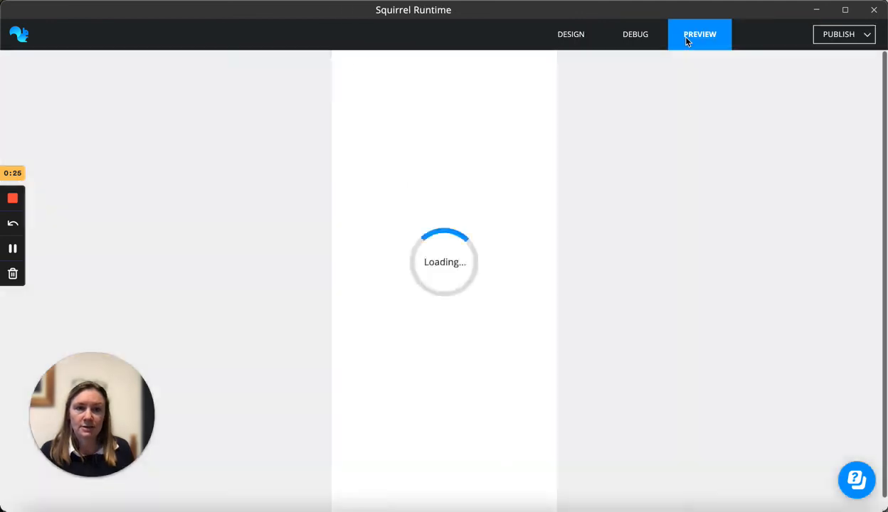
{"action": "left_click", "coordinate": [351, 71]}
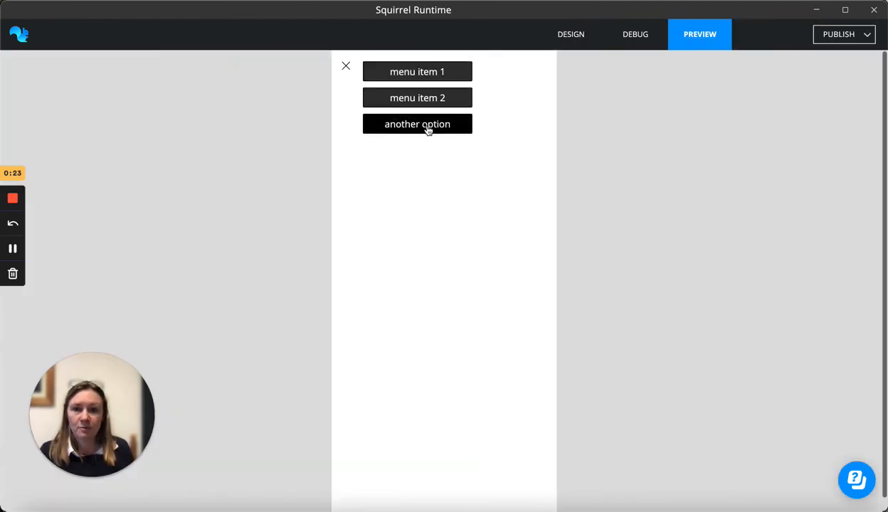
{"action": "left_click", "coordinate": [347, 68]}
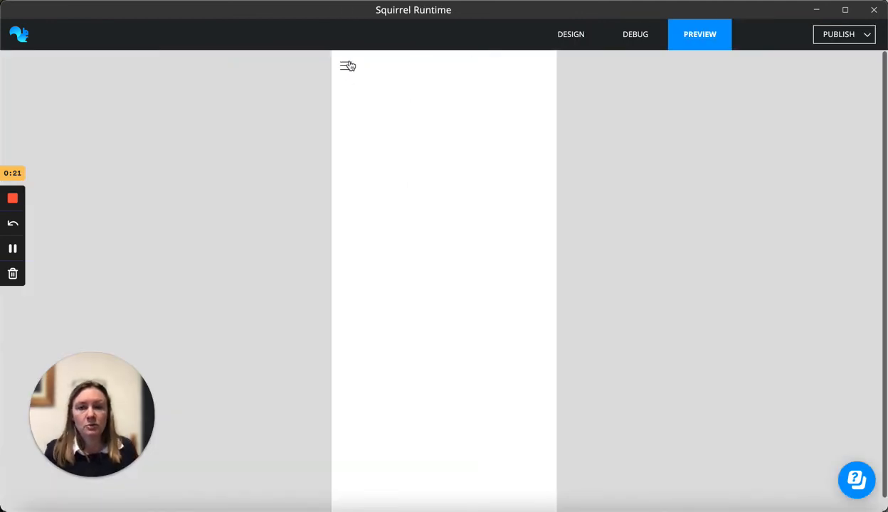